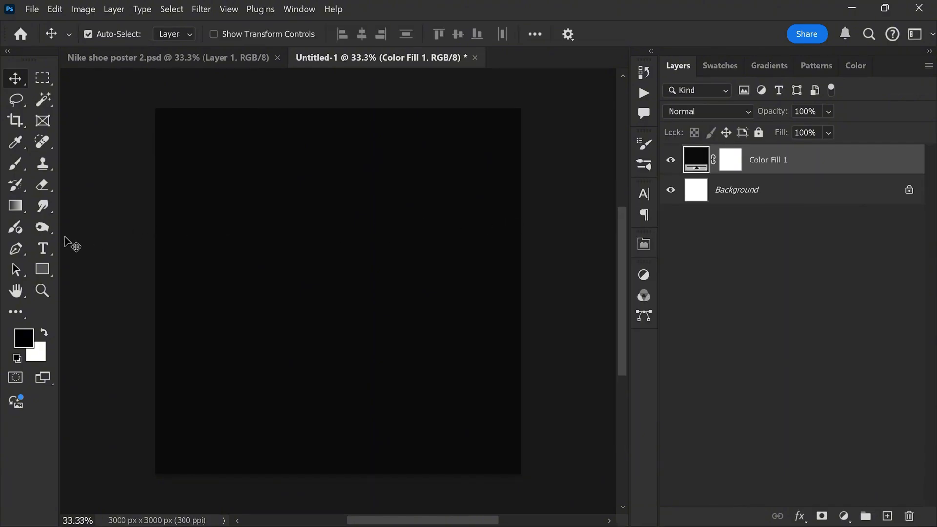
Step: Set up the Type tool with the Impact font and a white text color
left_click_drag(48, 242, 86, 241)
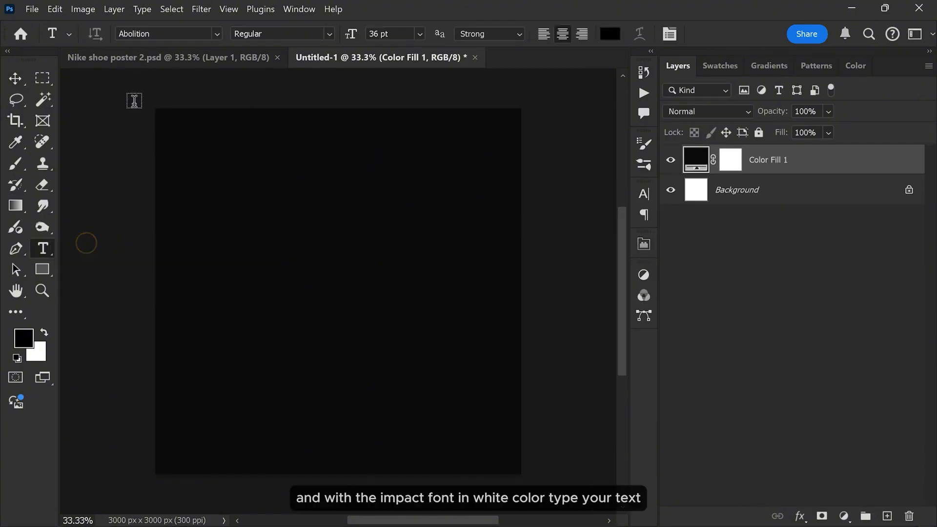
left_click(152, 34)
type("impact")
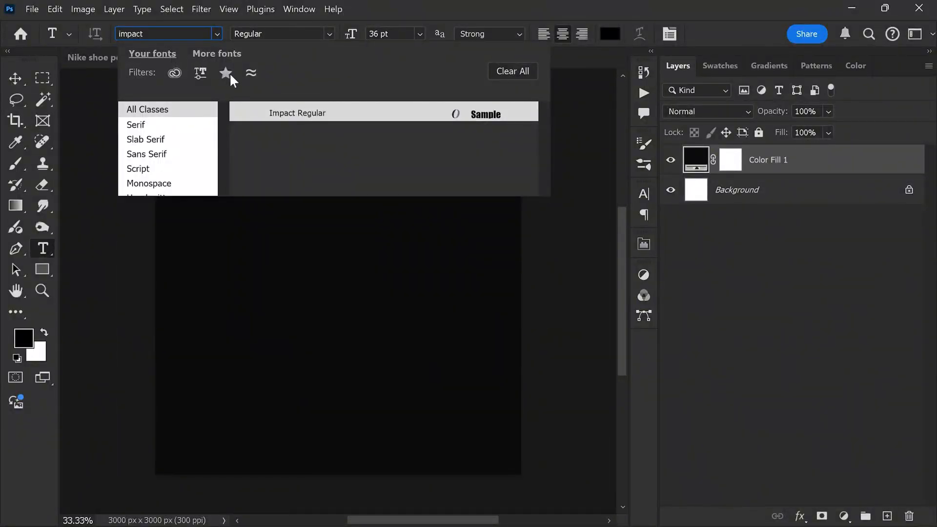
left_click(283, 113)
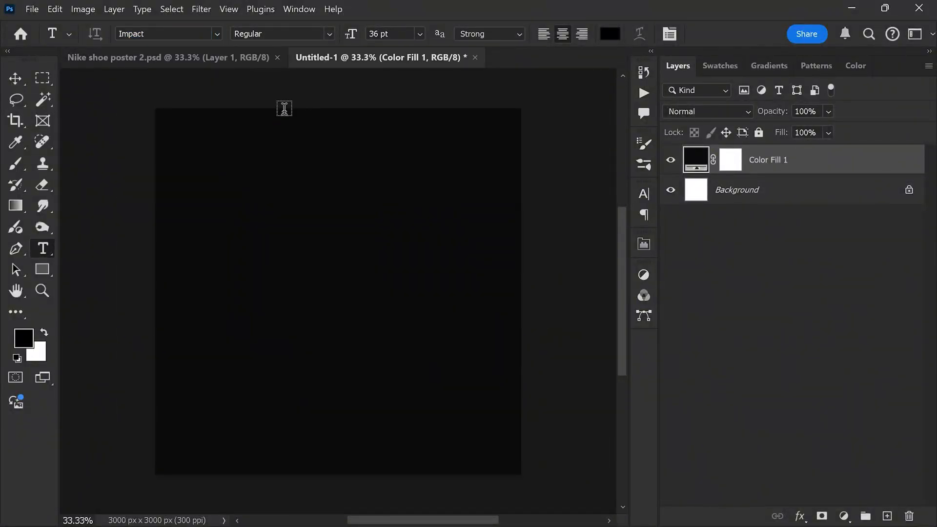
left_click(611, 34)
type("fce5e5")
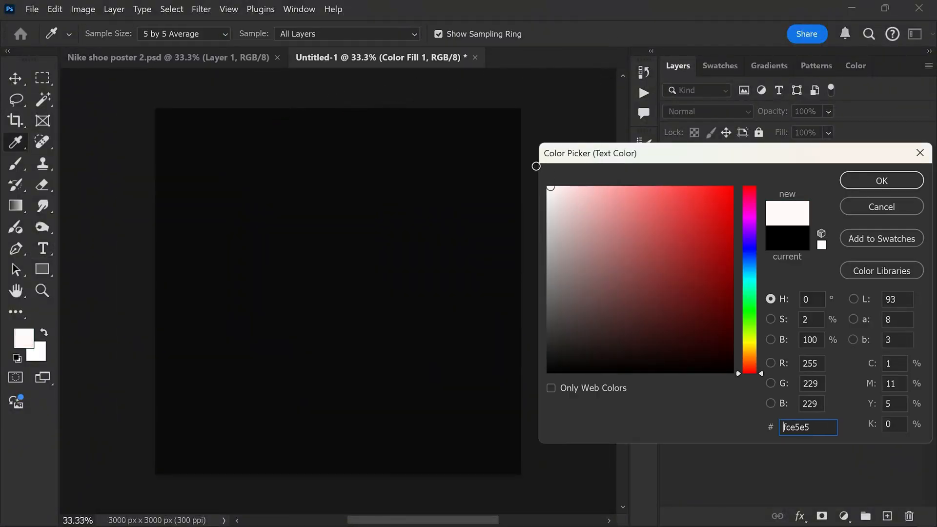
left_click(873, 183)
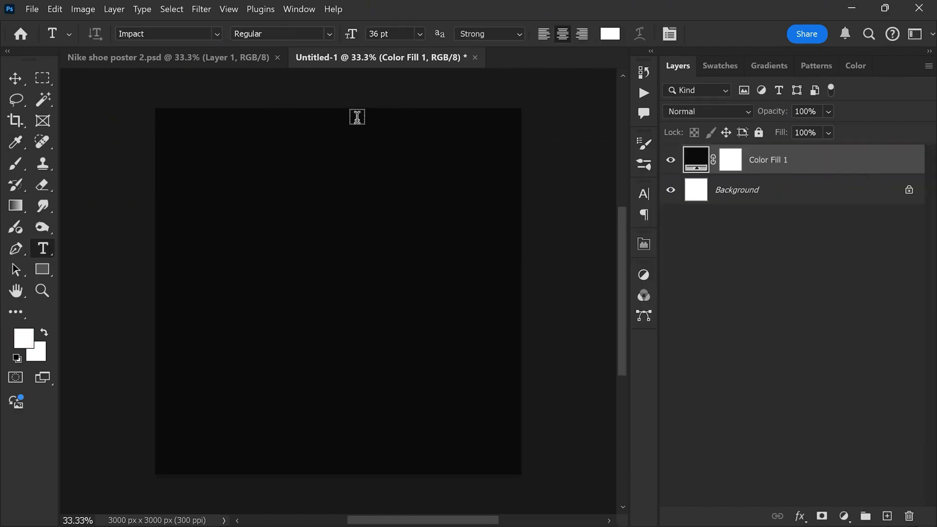
Step: Add the text "NIKE" near the middle of the canvas
left_click(312, 256)
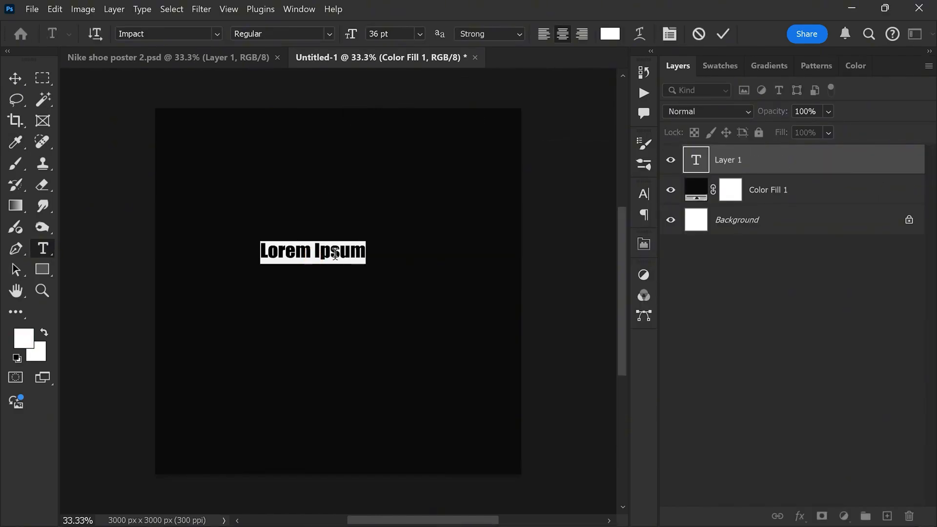
type("NIKE")
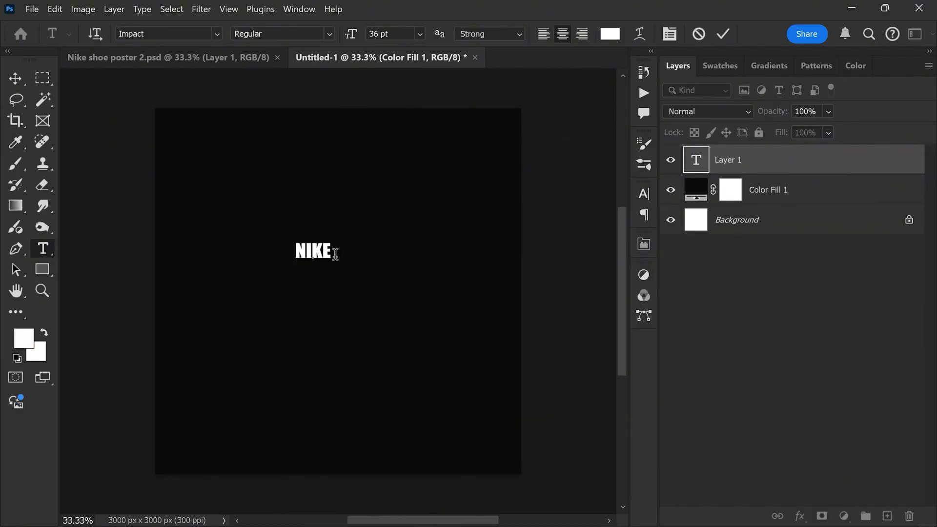
left_click(723, 33)
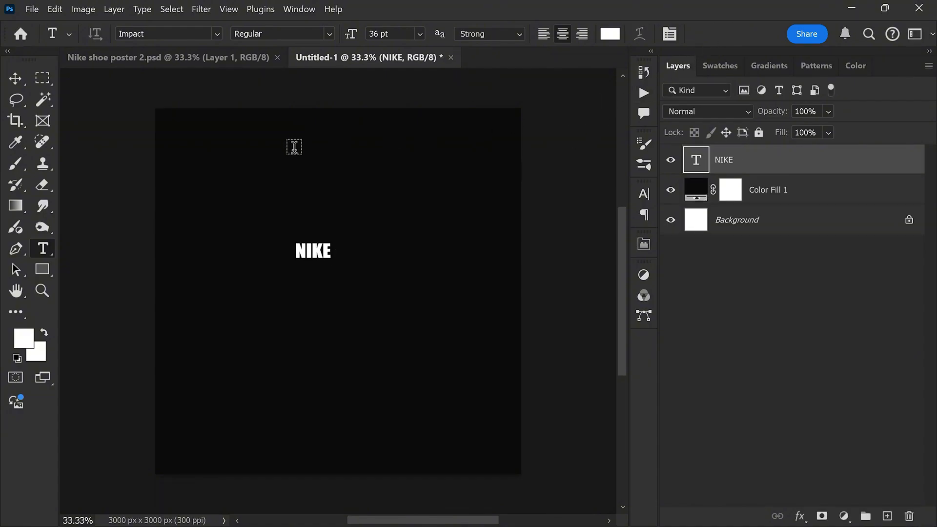
Step: Scale the NIKE text up to about 635% and center it horizontally on the canvas
key("ctrl+t")
left_click_drag(335, 251, 425, 251)
left_click_drag(360, 293, 362, 363)
left_click_drag(396, 316, 376, 322)
left_click_drag(371, 264, 371, 264)
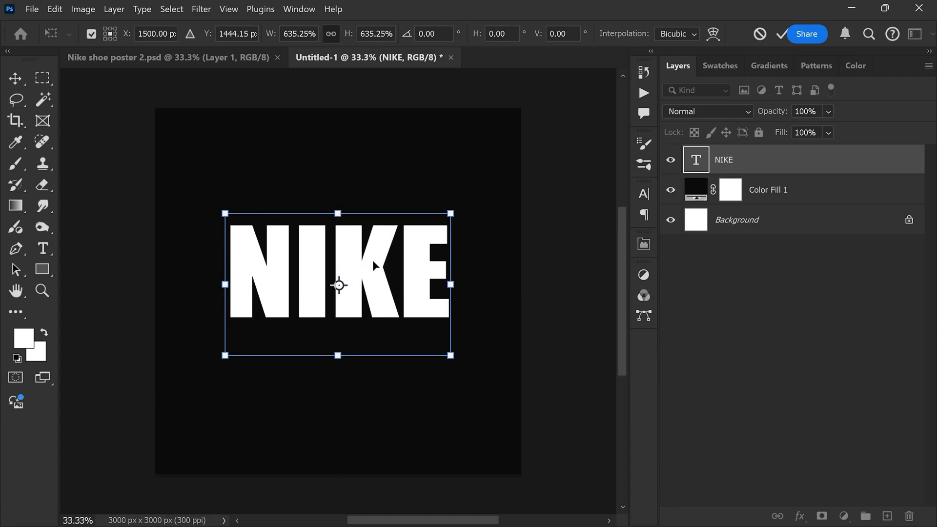
key("Return")
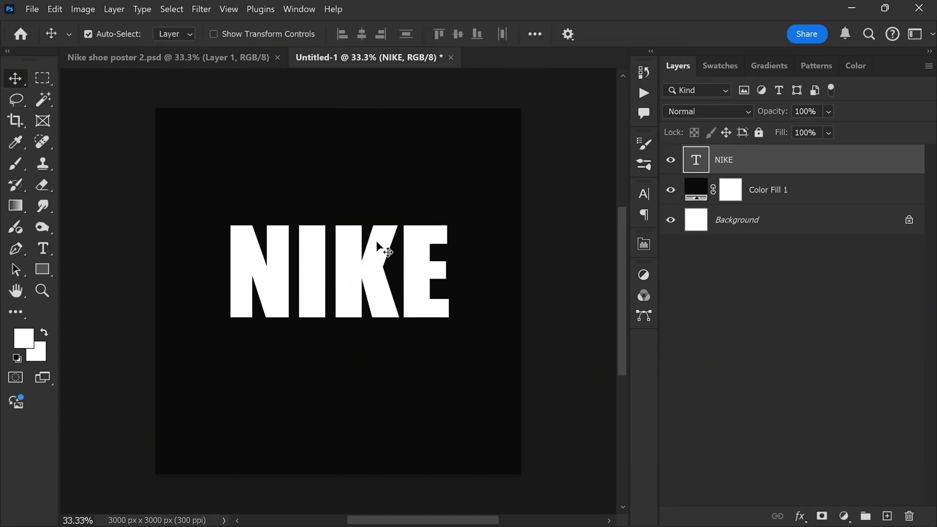
Step: Place the image "Nike Dunk High LE 'Goldenrod Obsidian'" as an embedded object above the text
left_click(33, 9)
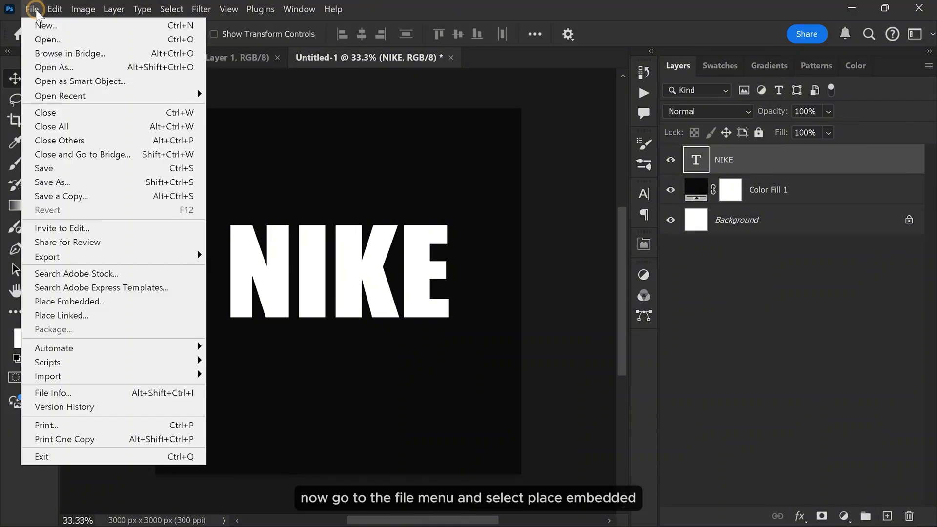
left_click(74, 302)
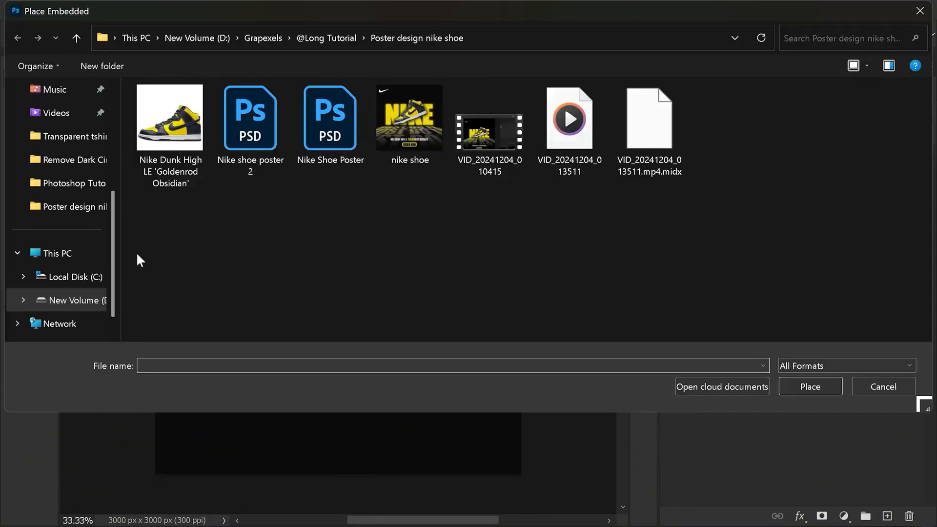
left_click(163, 139)
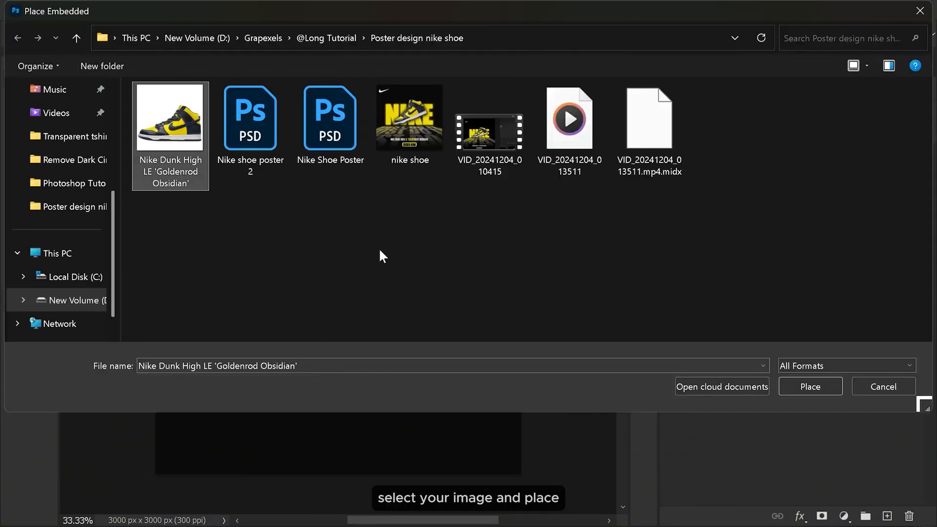
left_click(796, 388)
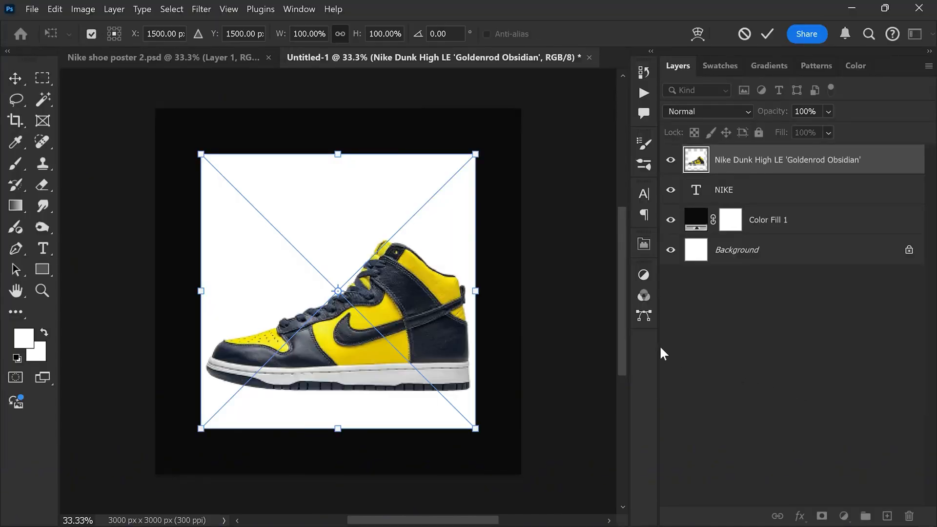
Step: Select the shoe with the Object Selection tool and mask out its white background with a layer mask
left_click(43, 97)
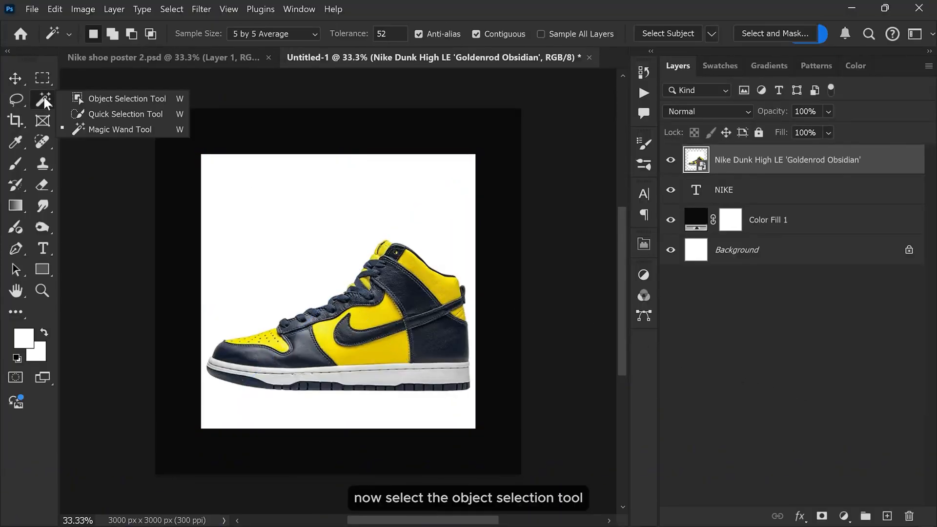
left_click(82, 99)
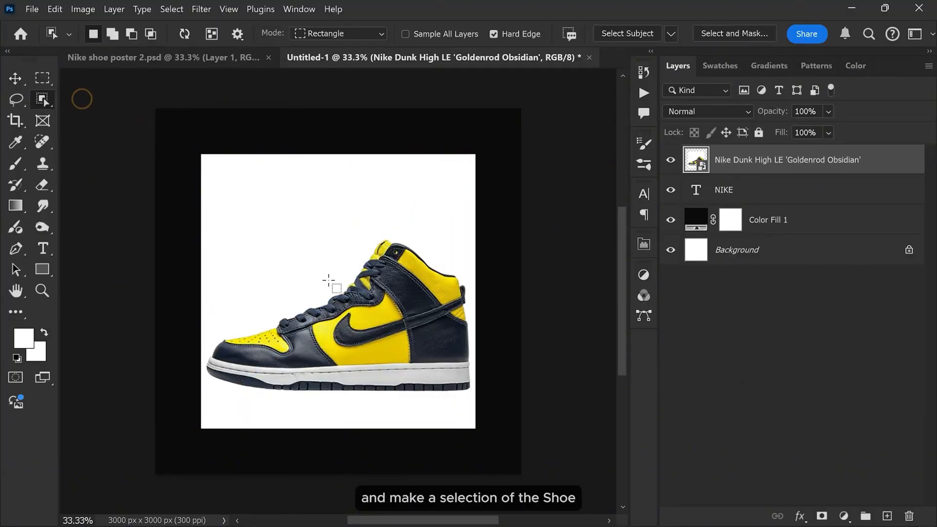
left_click(373, 353)
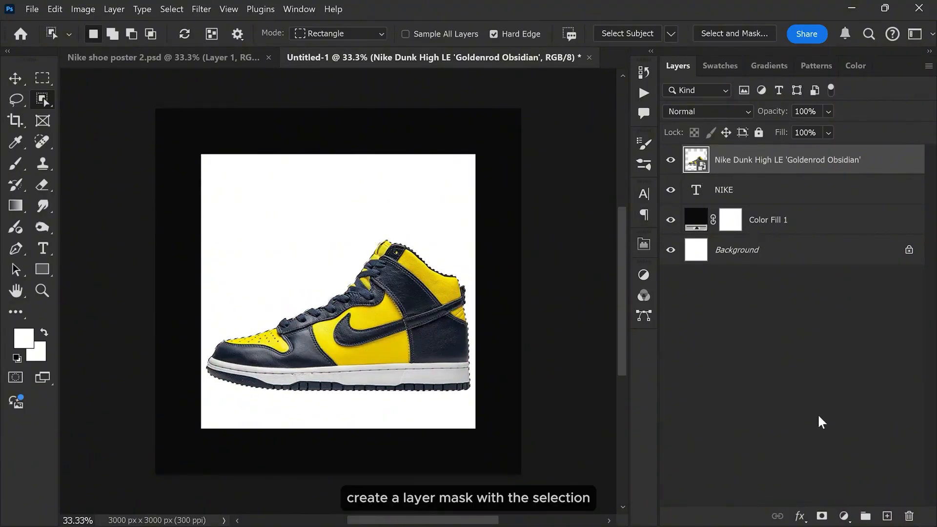
left_click(823, 516)
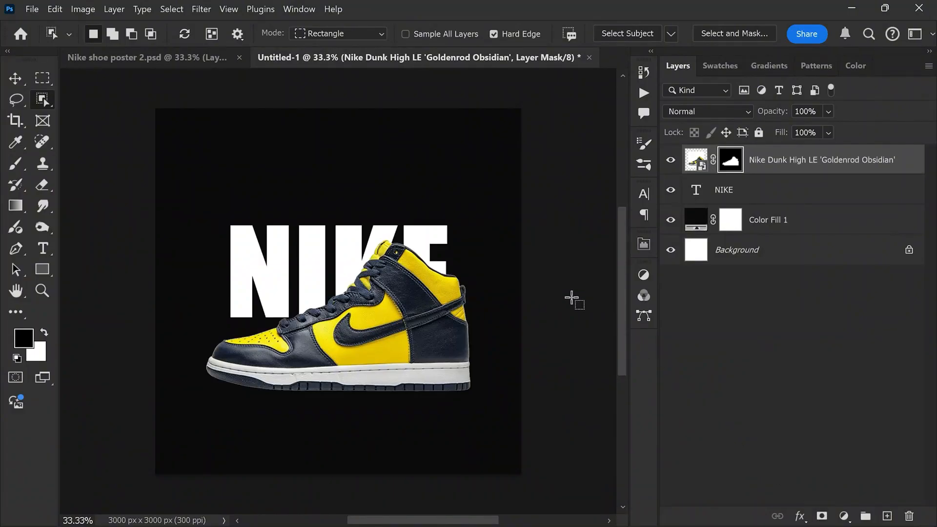
Step: Transform the shoe to about 65% scale, rotate it about -18.5°, and position it over the NIKE text
key("v")
key("ctrl+t")
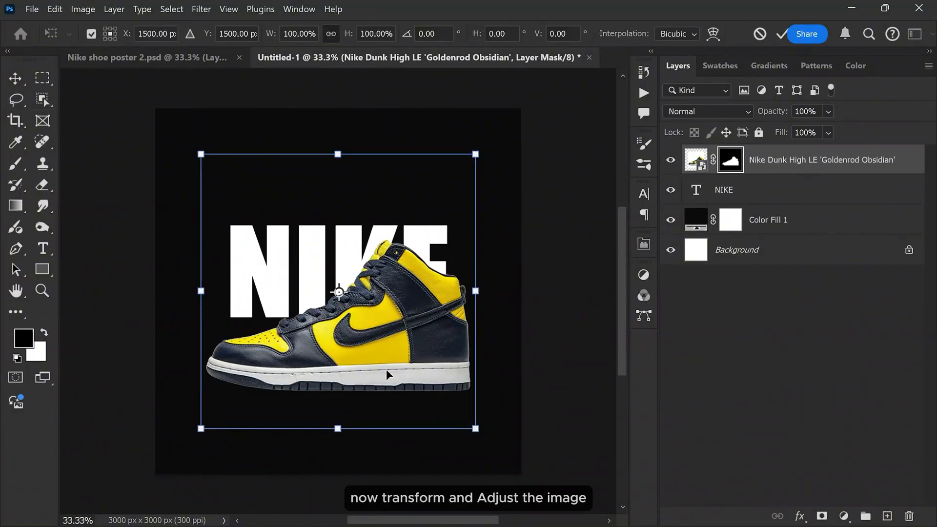
left_click_drag(337, 428, 335, 317)
left_click_drag(456, 232, 450, 211)
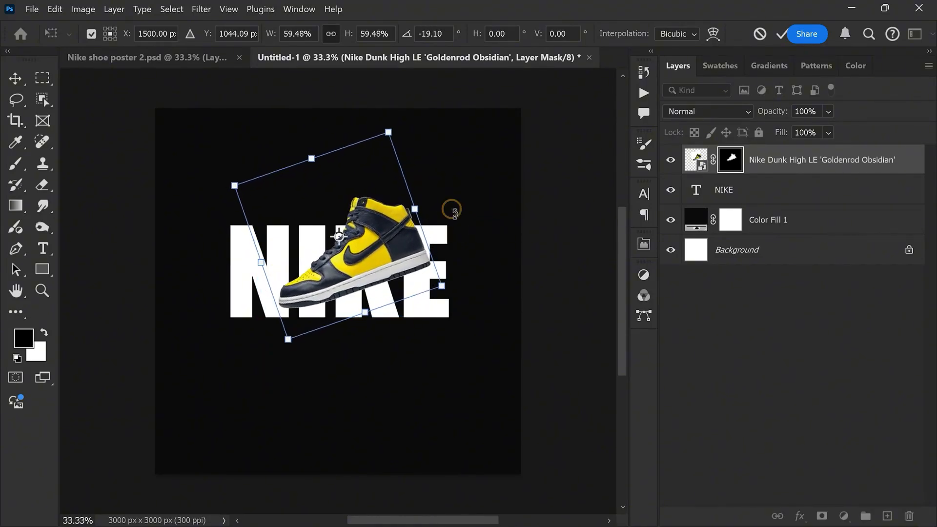
left_click_drag(367, 316, 367, 321)
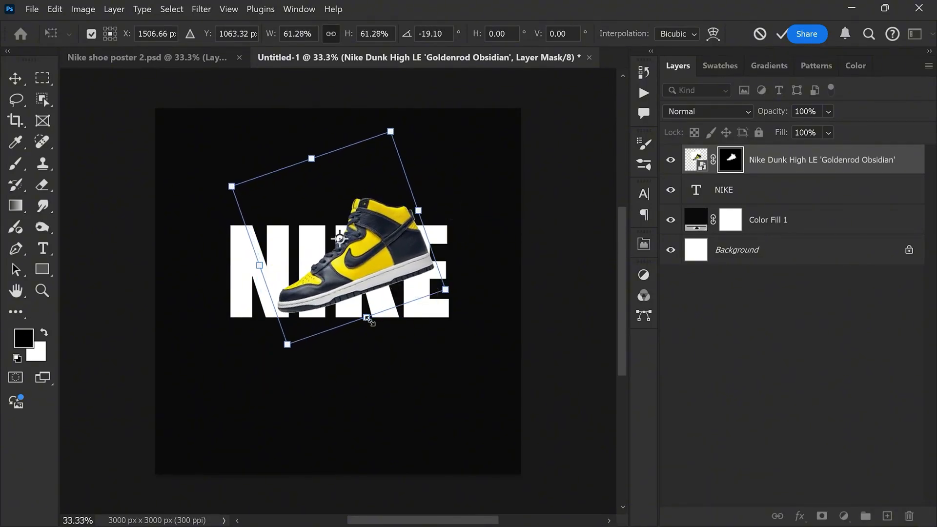
left_click_drag(259, 268, 252, 270)
left_click_drag(464, 215, 466, 221)
left_click_drag(297, 258, 292, 261)
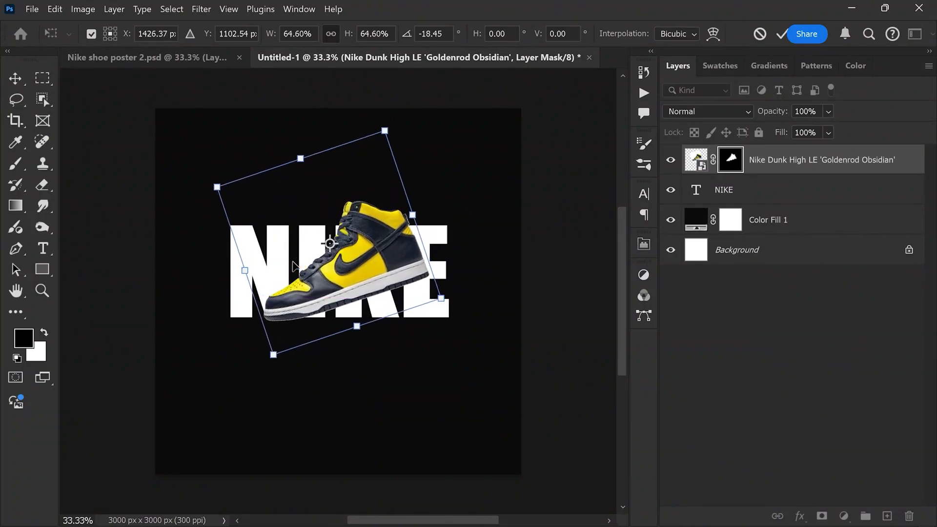
scroll(324, 279, "up", 5)
left_click_drag(391, 275, 390, 271)
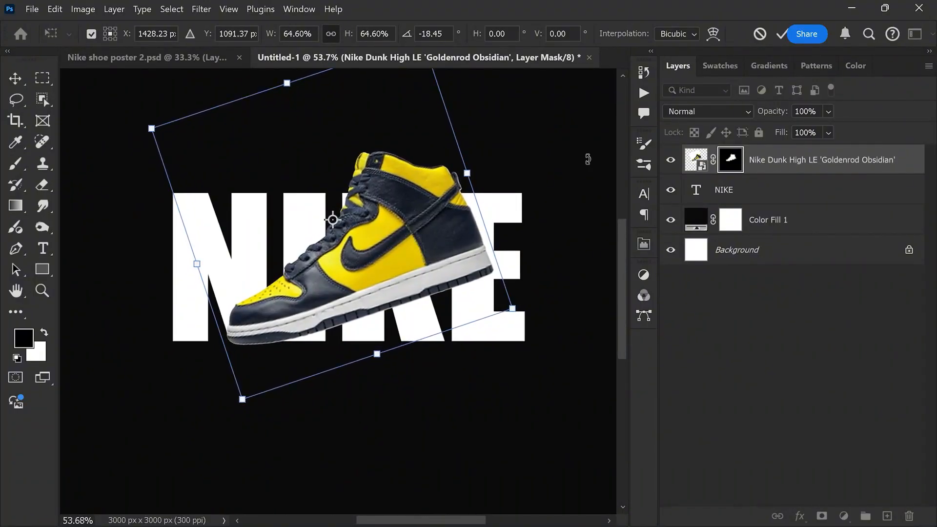
left_click(780, 34)
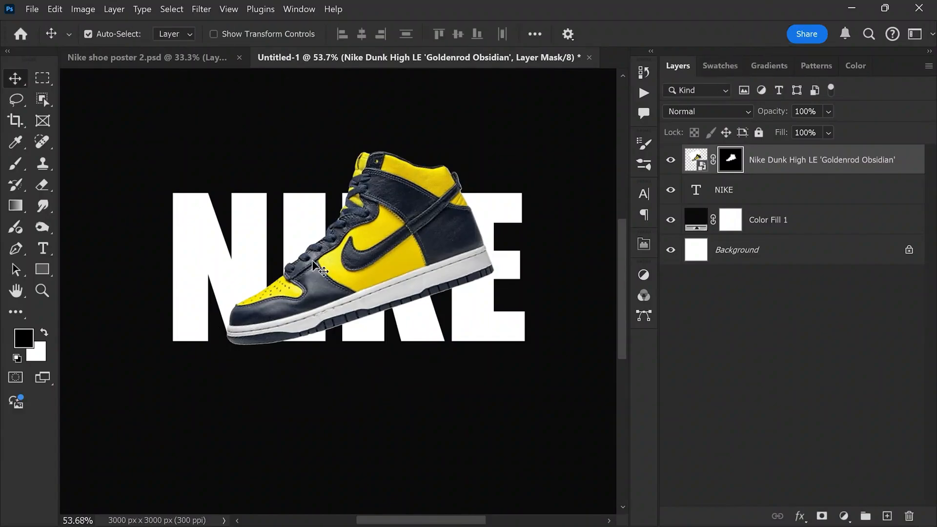
key("ctrl+0")
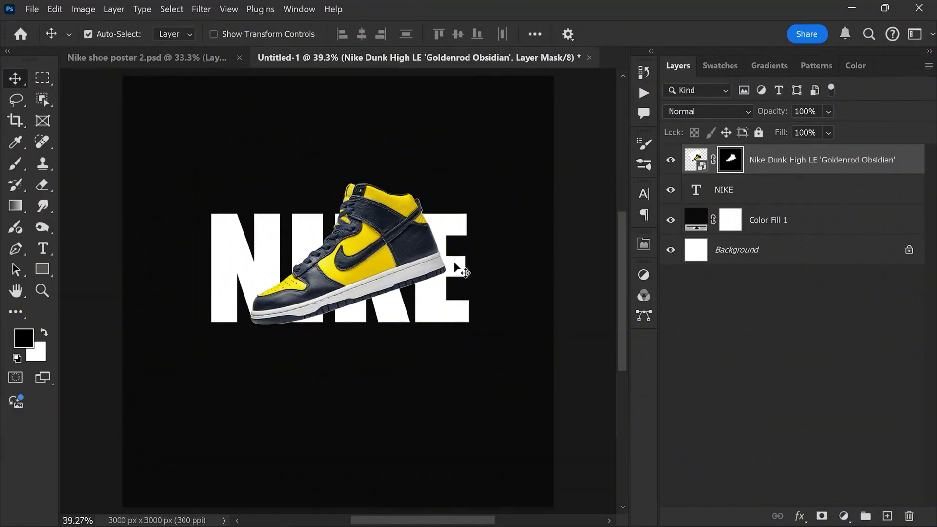
Step: Recolor the NIKE text with the yellow sampled from the shoe (#f3dc07)
double_click(697, 190)
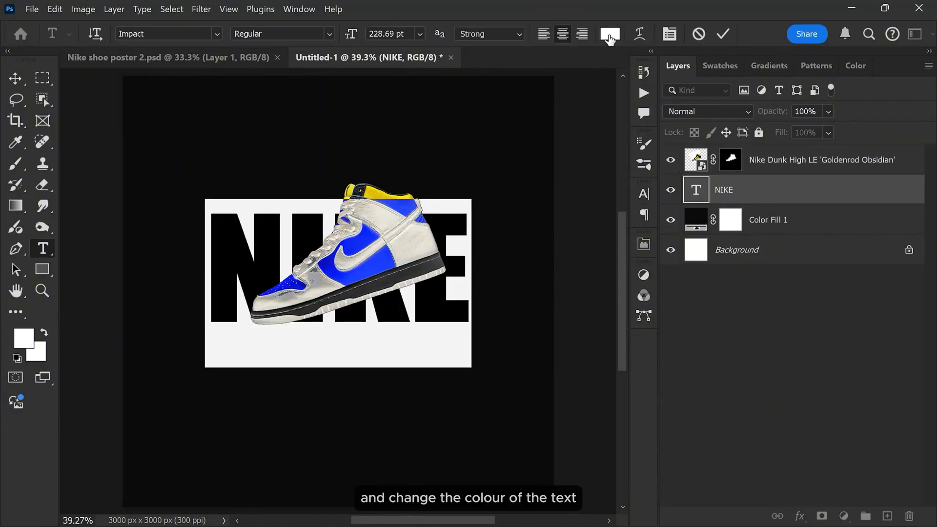
left_click(610, 34)
left_click(350, 241)
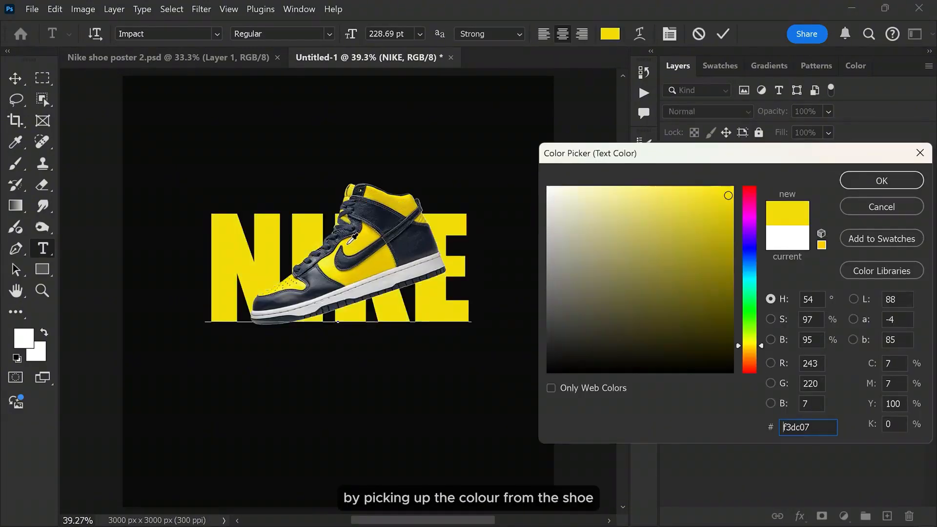
left_click(867, 181)
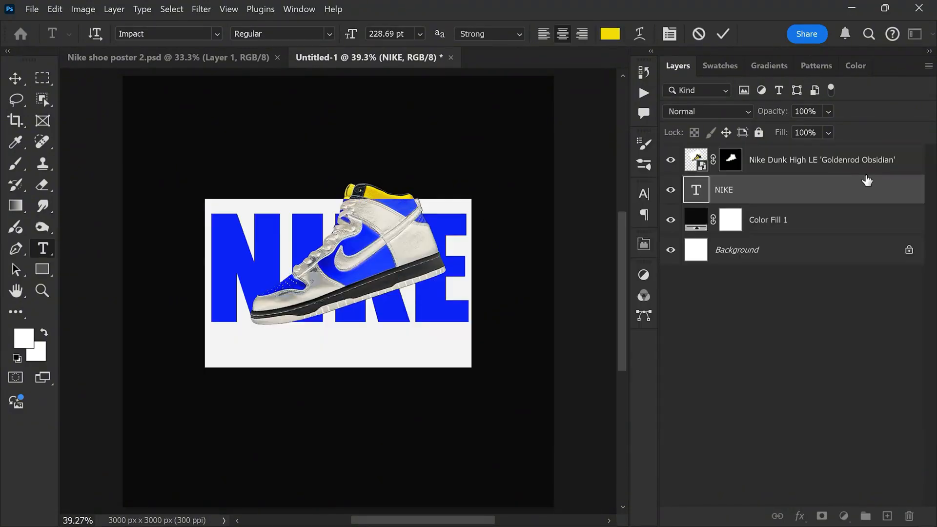
left_click(723, 34)
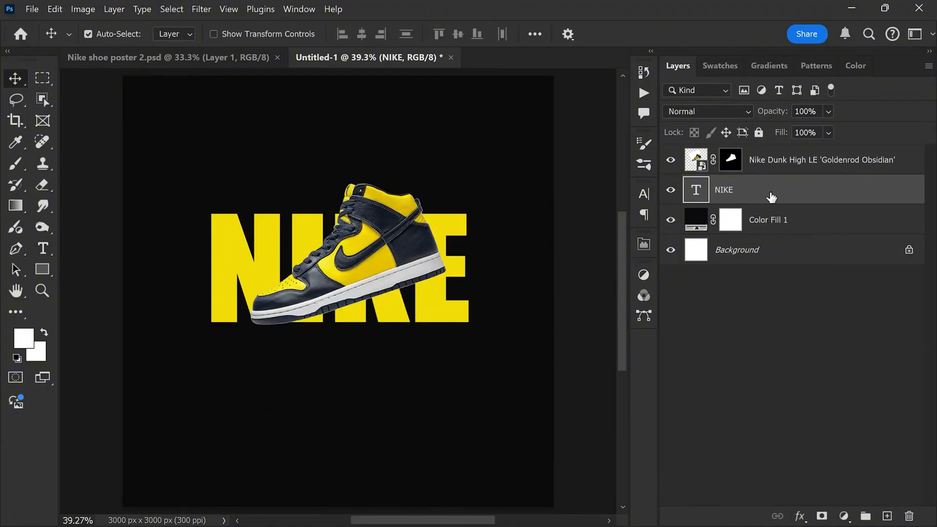
Step: Duplicate the NIKE text layer to above the shoe layer and set the copy's Fill to 0%
left_click_drag(768, 192, 886, 517)
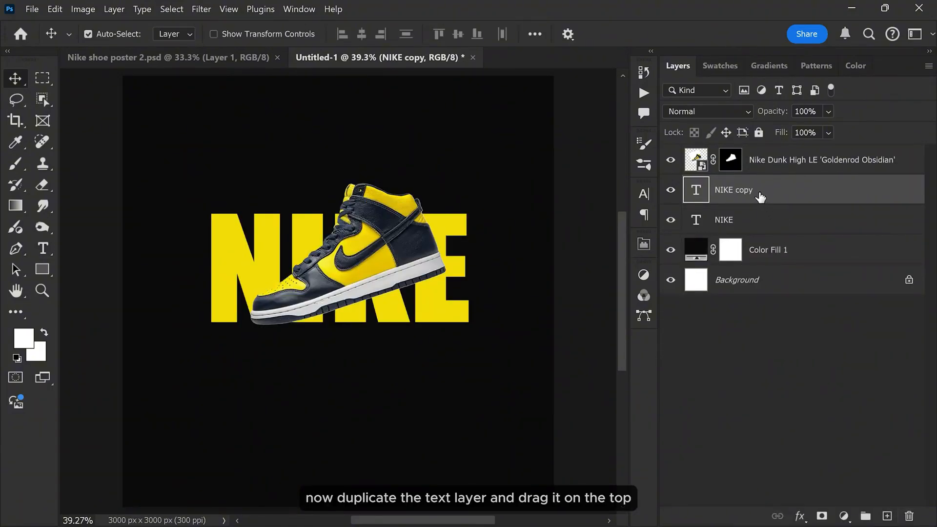
left_click_drag(780, 197, 770, 161)
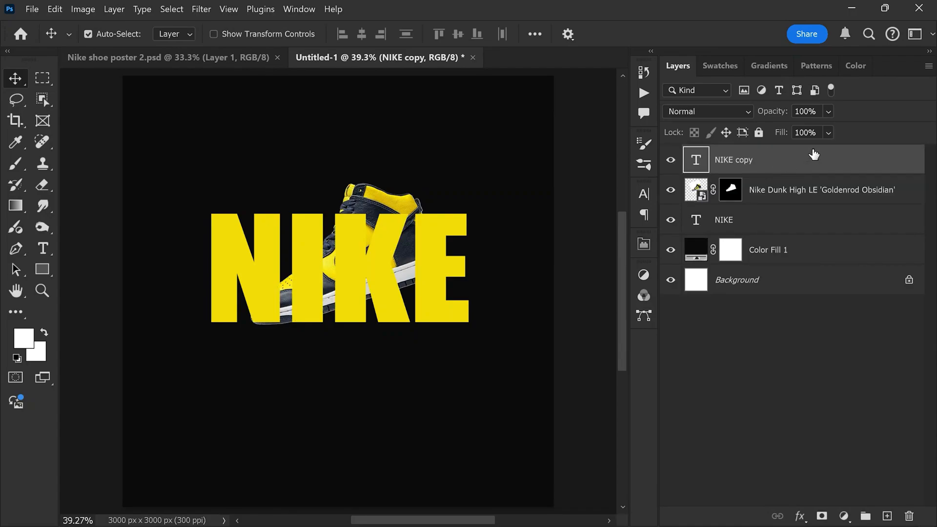
left_click(828, 133)
left_click_drag(861, 154, 780, 163)
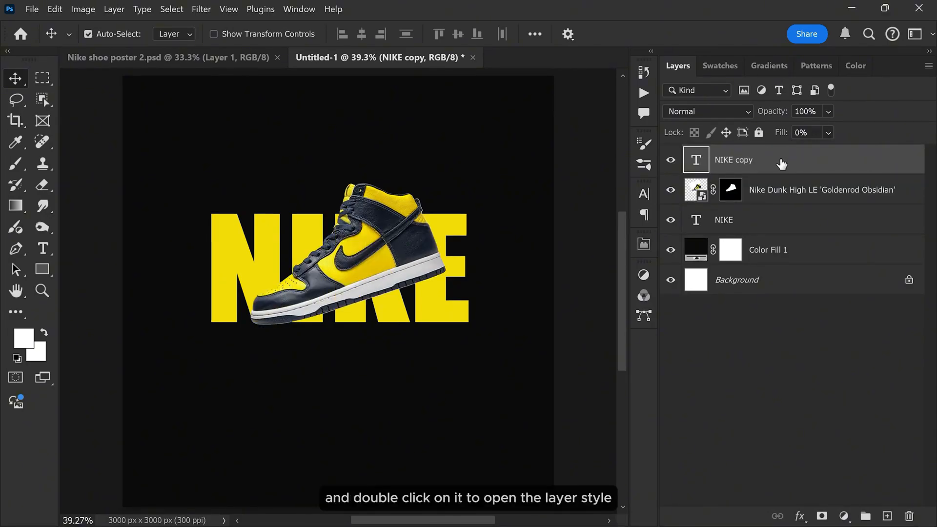
Step: Add a 3 px outside stroke to the NIKE copy layer, colored with the yellow sampled from the NIKE text (#f3dc07)
double_click(808, 163)
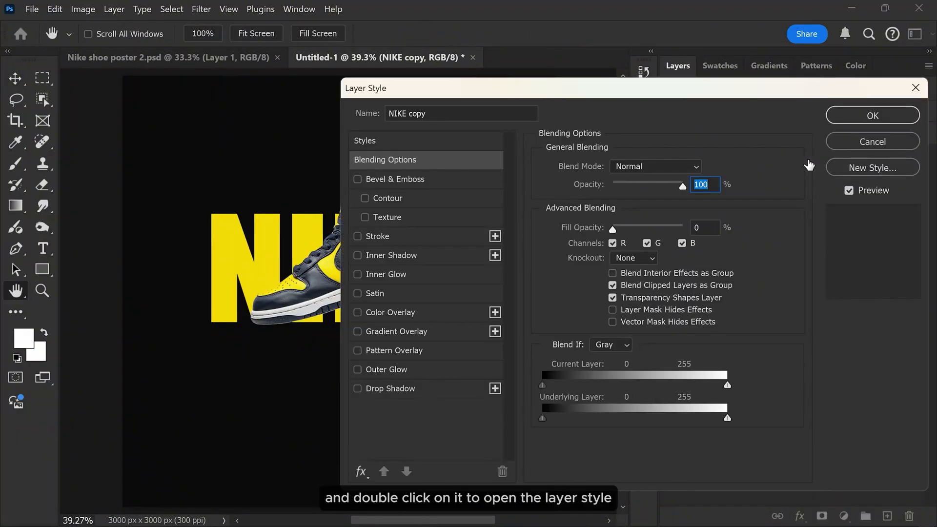
left_click(413, 236)
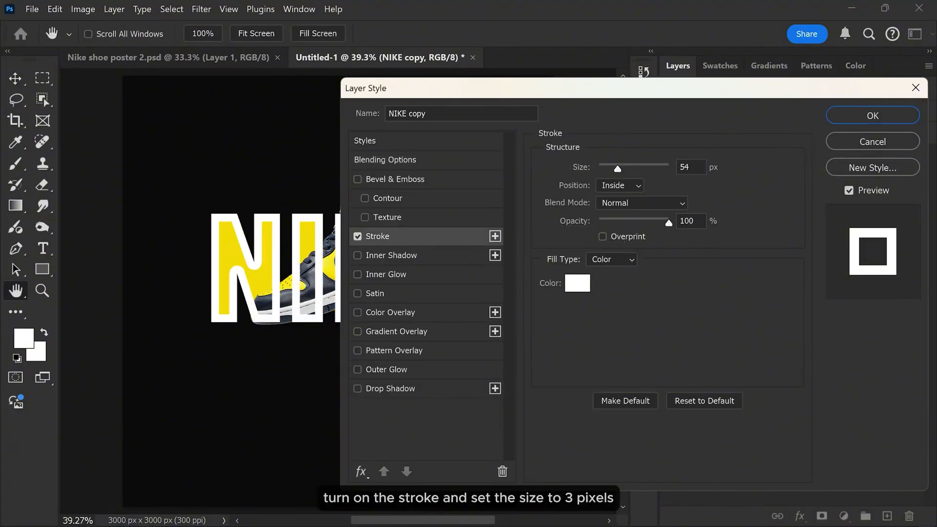
double_click(685, 167)
type("3")
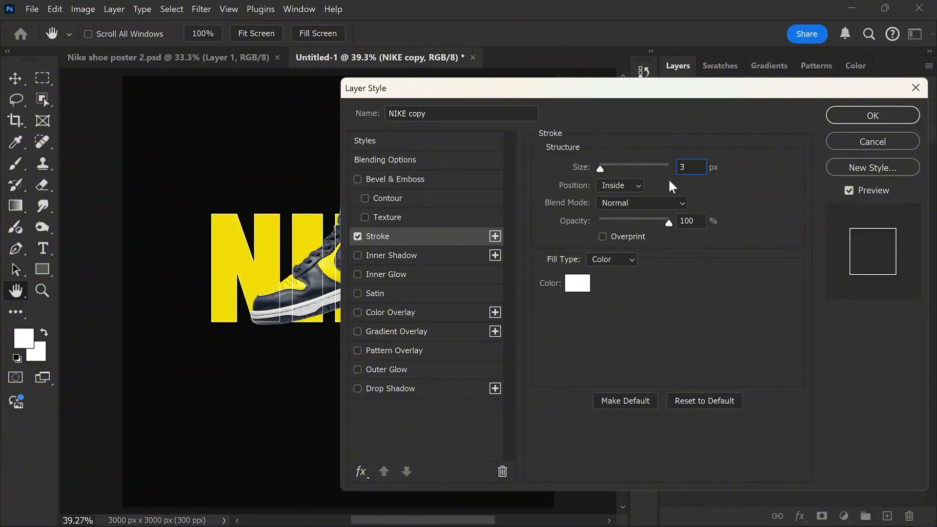
left_click(621, 186)
left_click(615, 197)
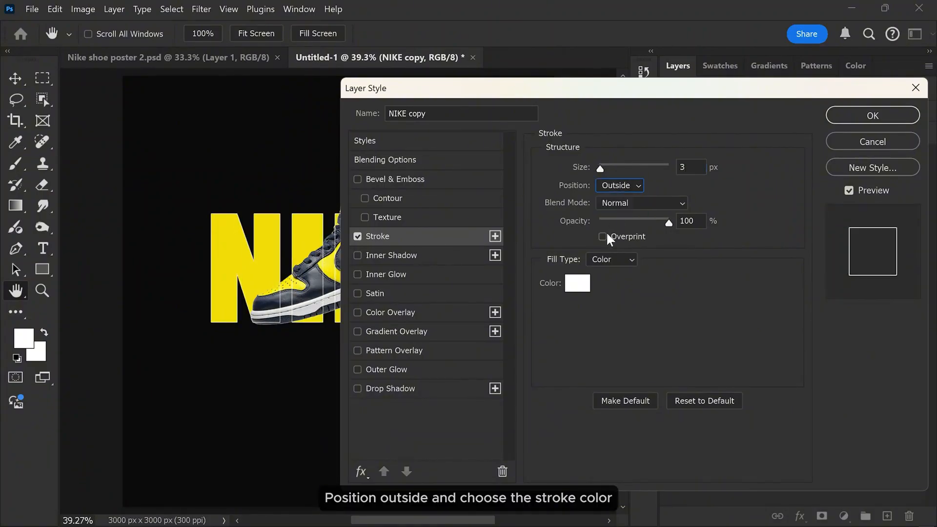
left_click(578, 283)
left_click(313, 226)
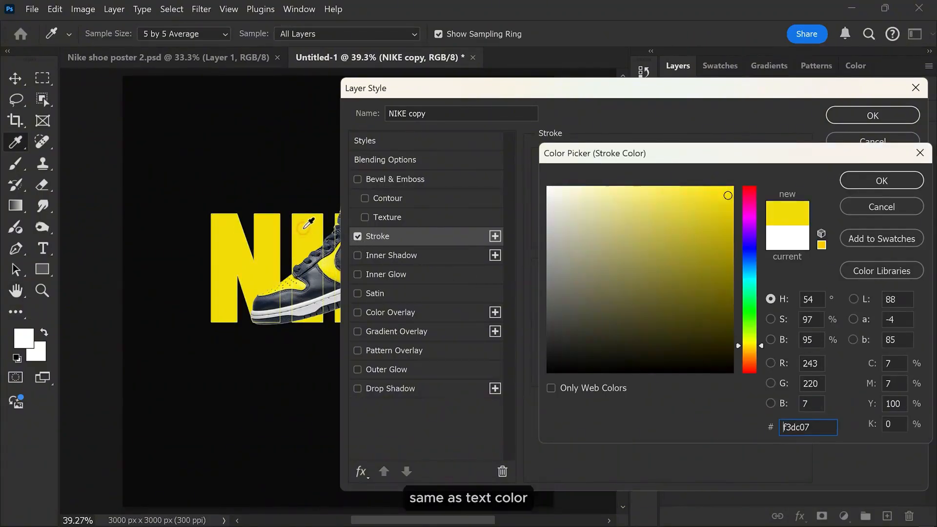
left_click(854, 181)
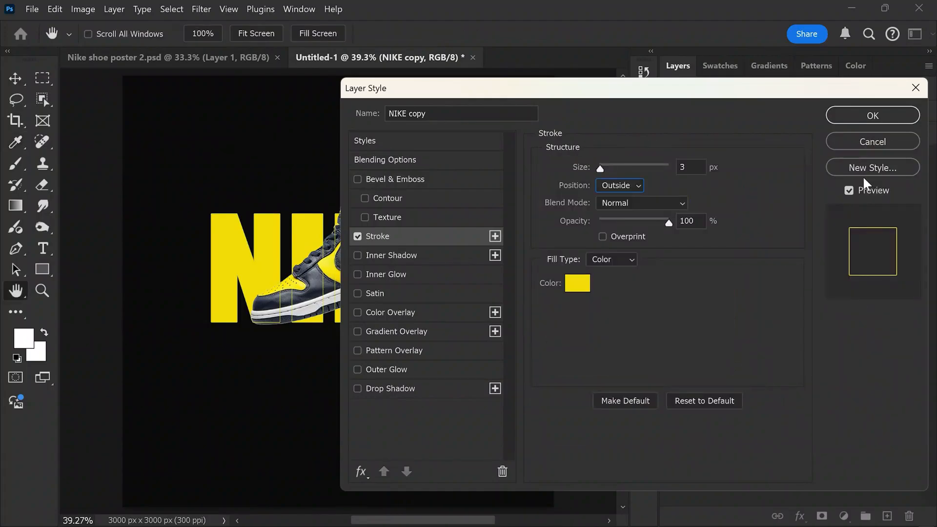
left_click(860, 120)
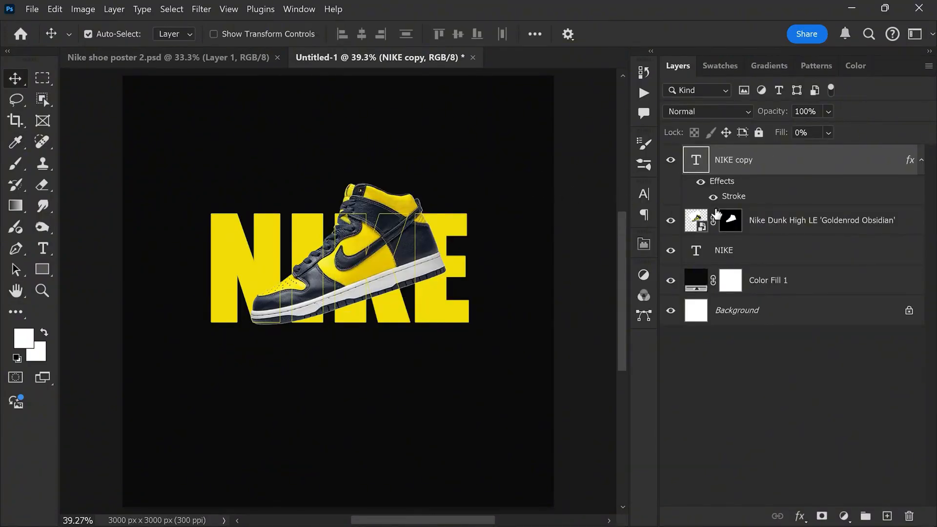
Step: Add a drop shadow to the shoe layer with 51% opacity and 142 px size
double_click(909, 226)
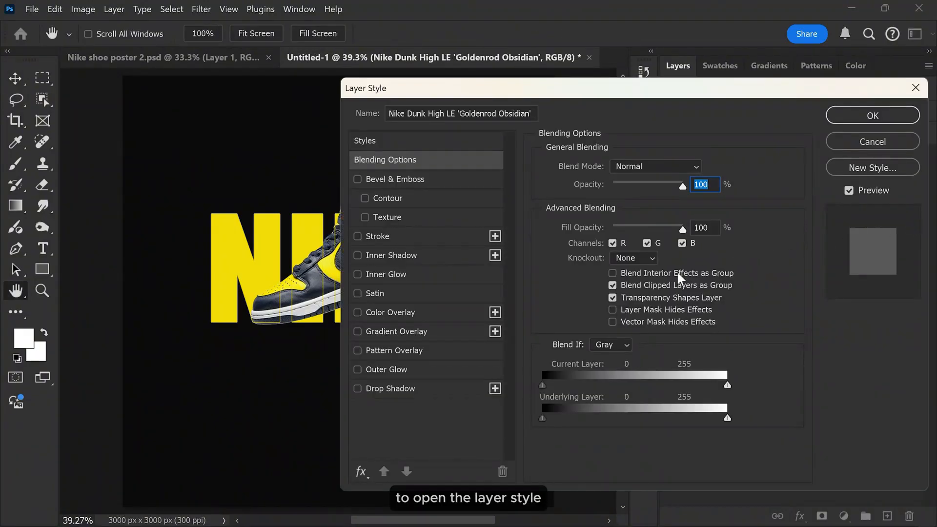
left_click(416, 388)
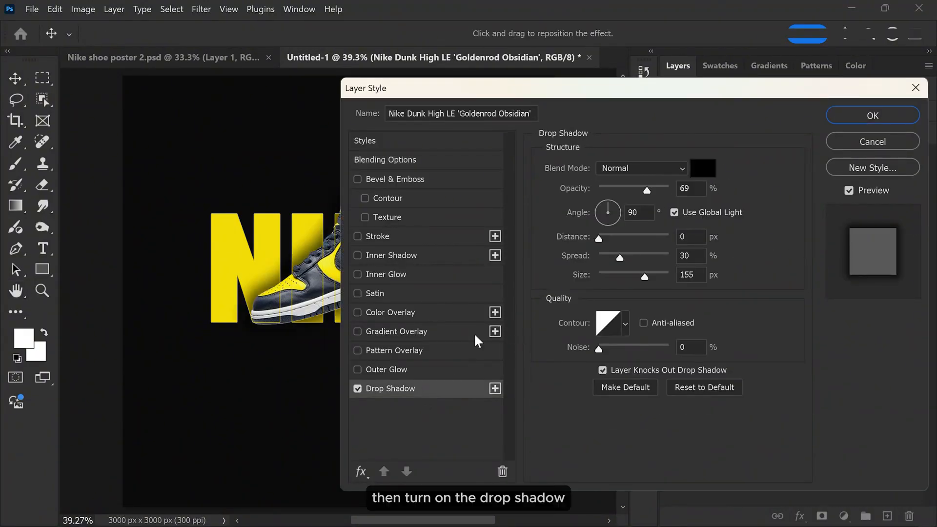
left_click_drag(646, 193, 636, 193)
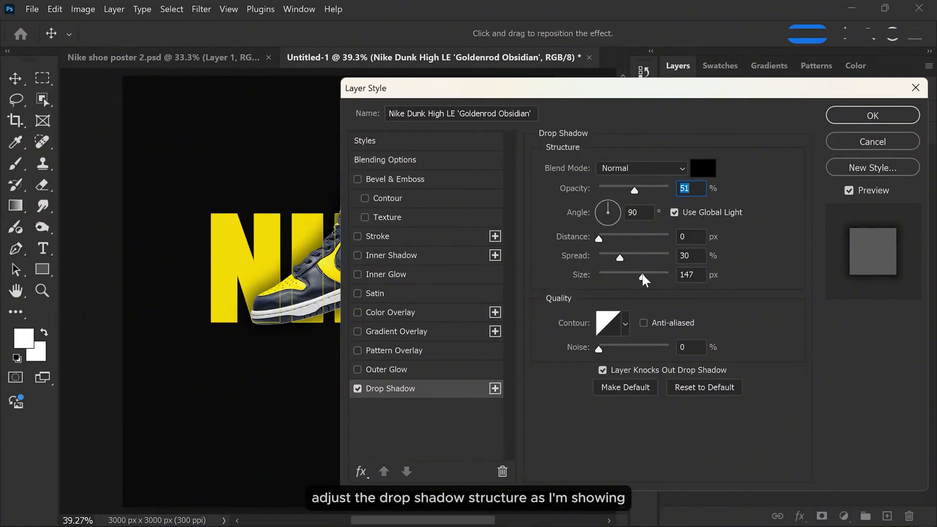
left_click_drag(642, 275, 641, 275)
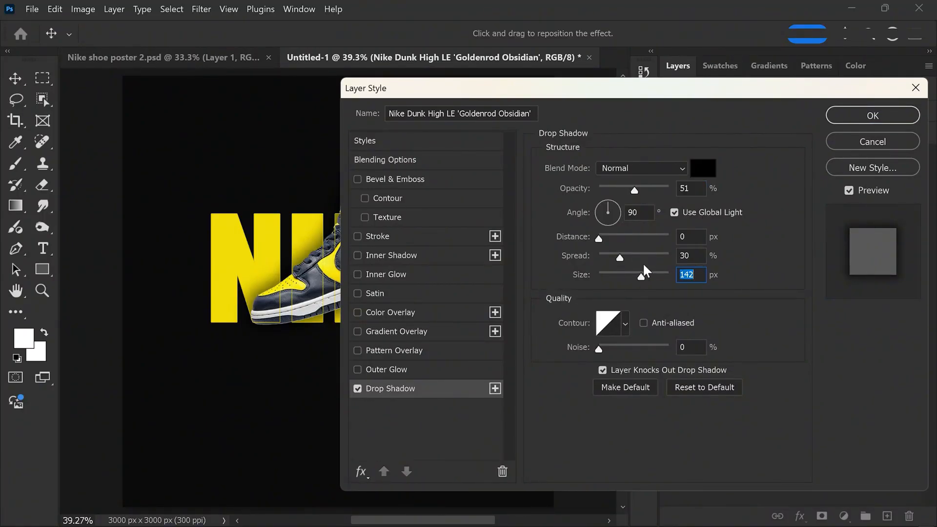
left_click(839, 117)
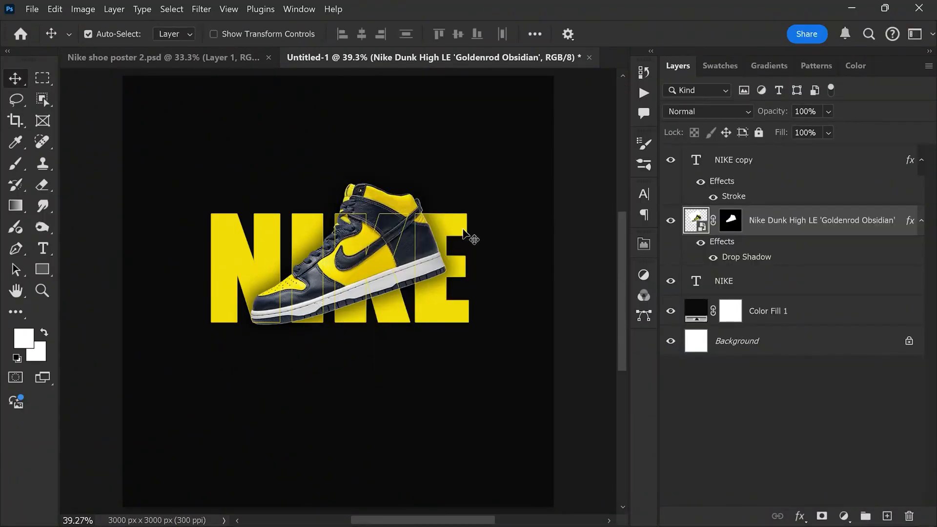
Step: Add a yellow outer glow to the original NIKE text layer and set its size to 76 px
left_click(749, 287)
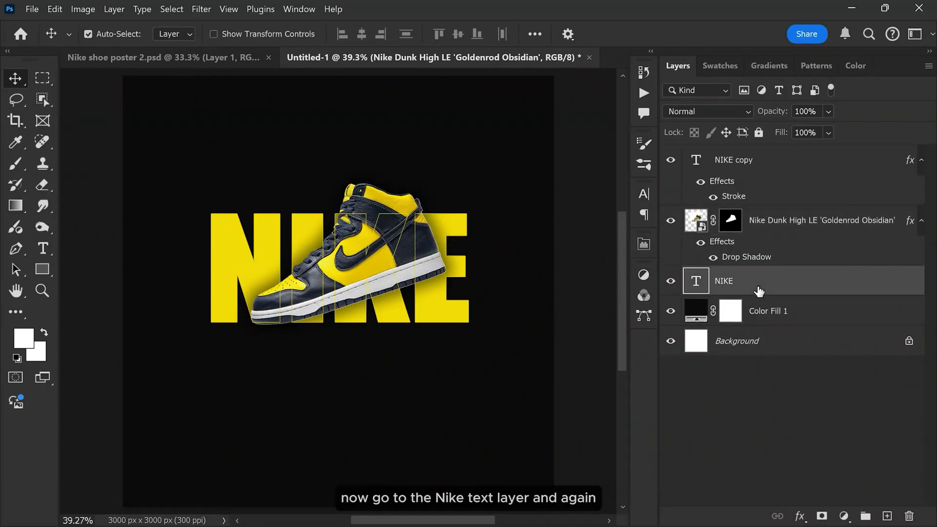
double_click(779, 283)
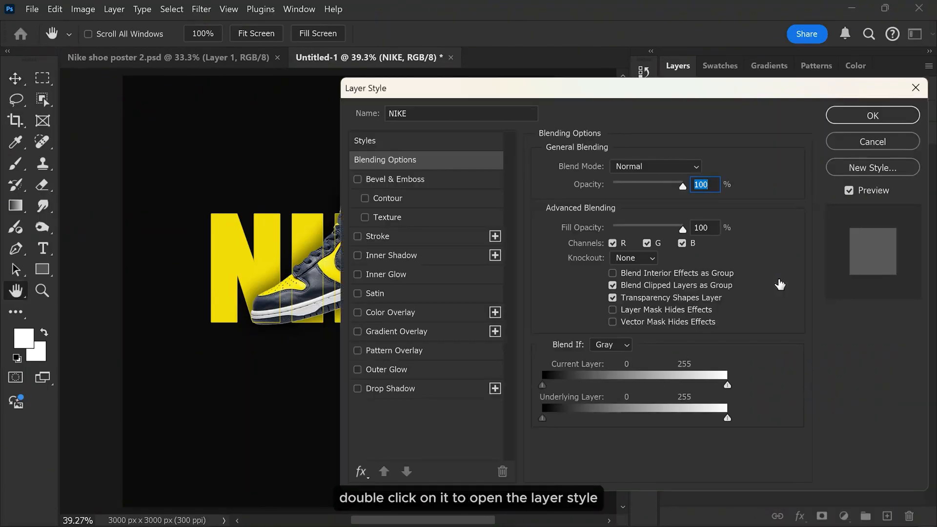
left_click(405, 375)
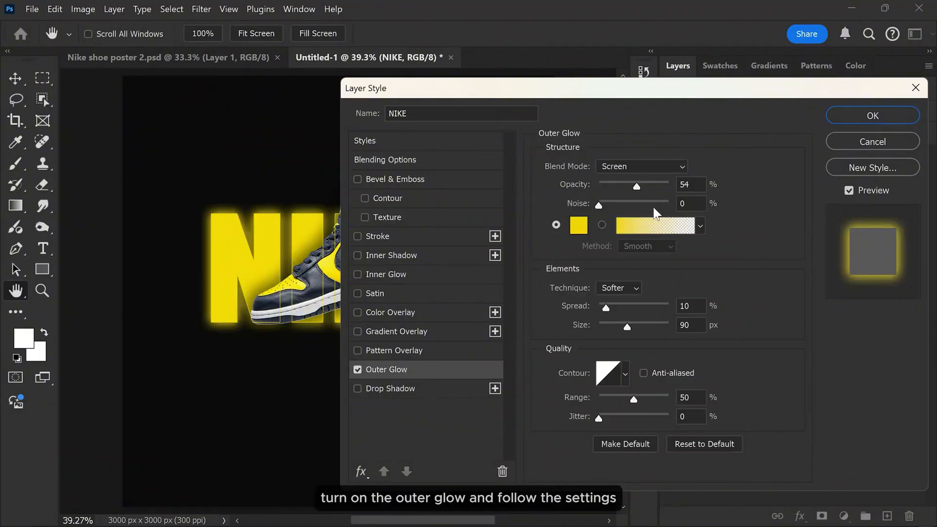
left_click_drag(627, 327, 623, 327)
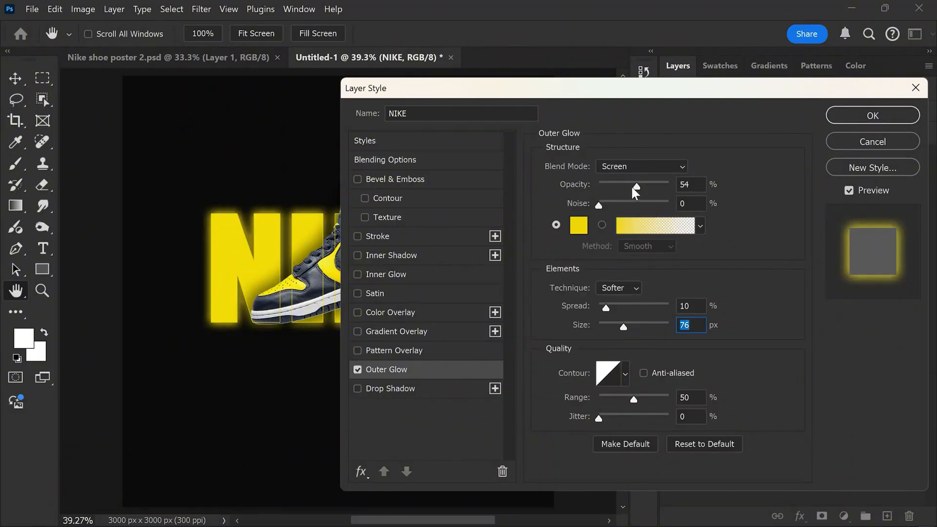
left_click(872, 115)
key("v")
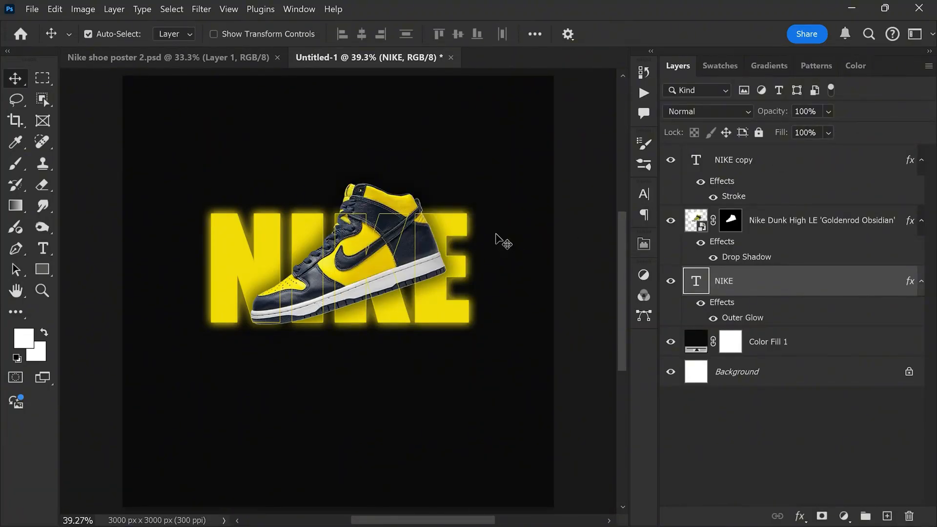
Step: Group the NIKE copy, shoe and NIKE text layers and name the group NIKE
left_click(793, 160, "shift")
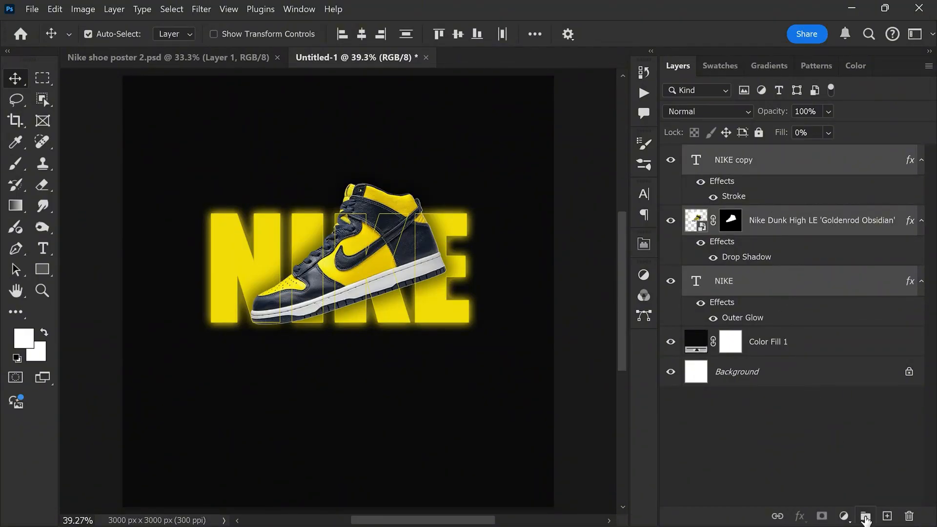
left_click(865, 517)
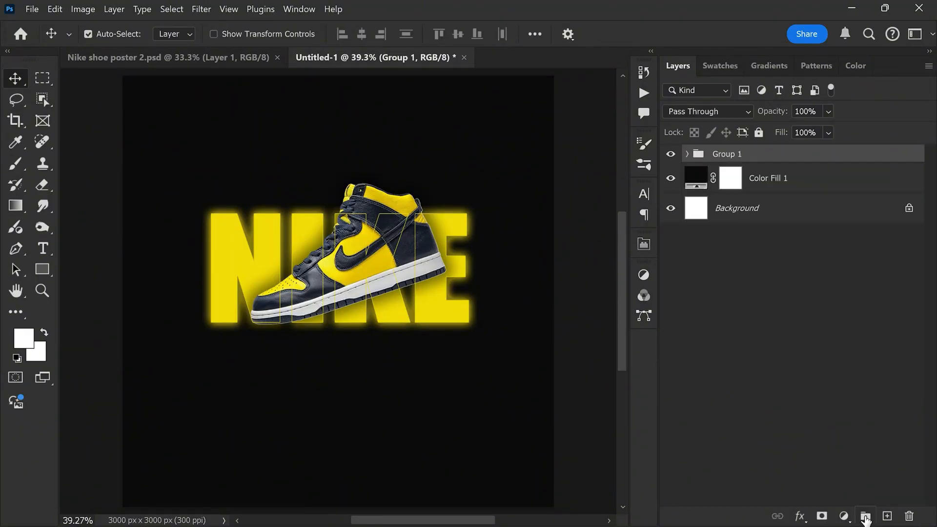
double_click(730, 155)
type("NIKE")
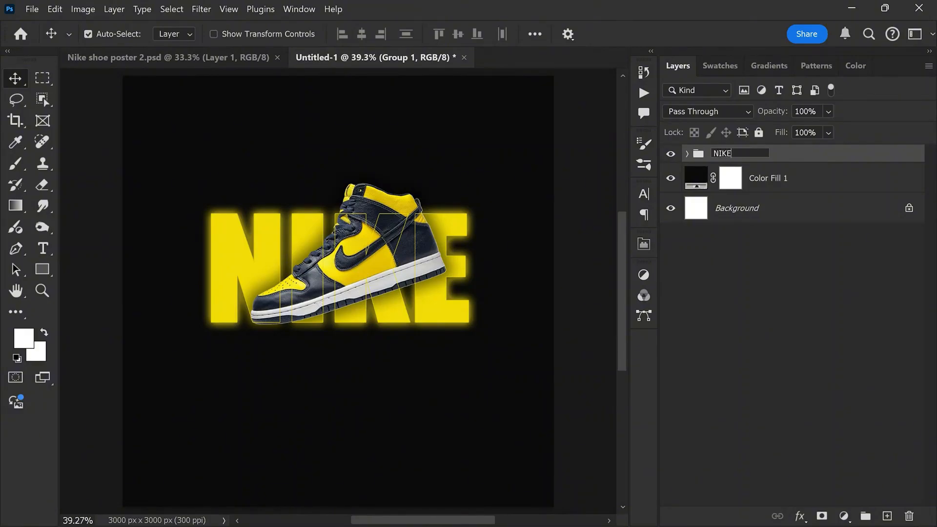
key("Return")
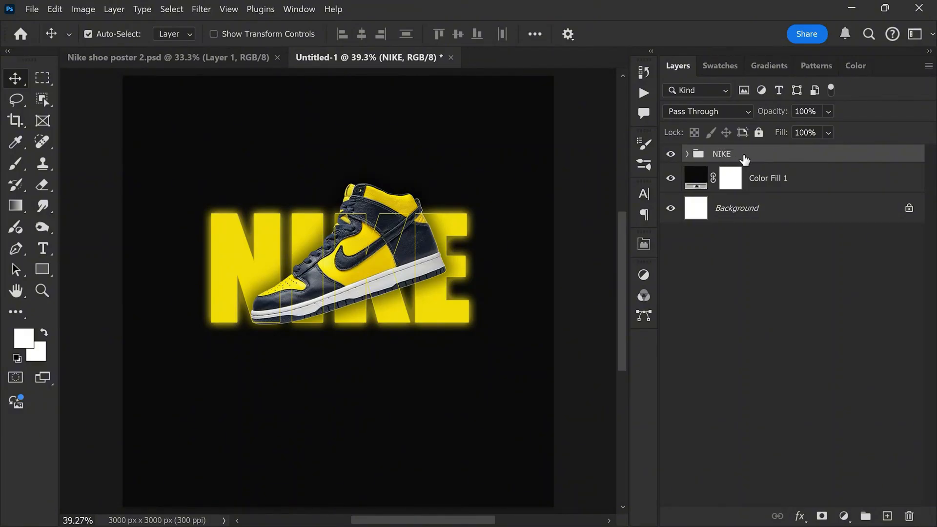
Step: Add the text "JUST DO IT" in white 36 pt Impact below the NIKE text, on a layer directly above Color Fill 1
left_click(767, 181)
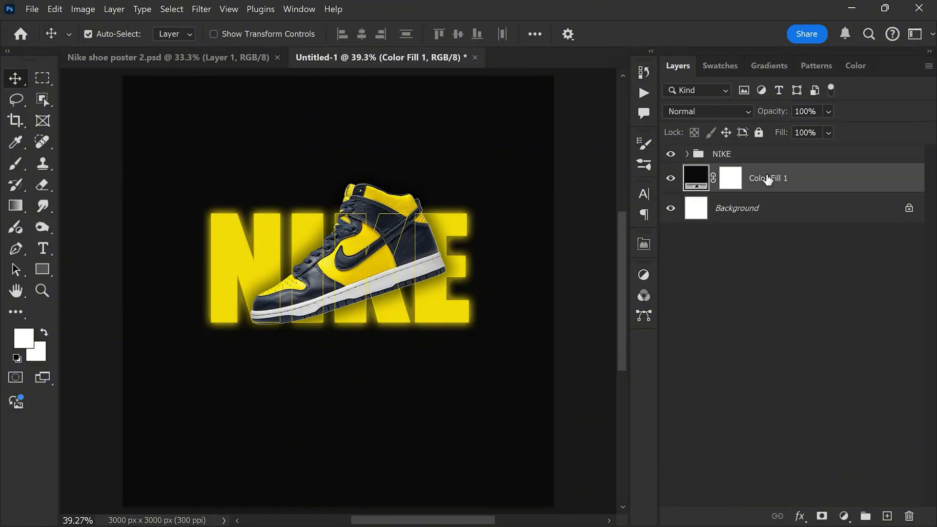
left_click(41, 248)
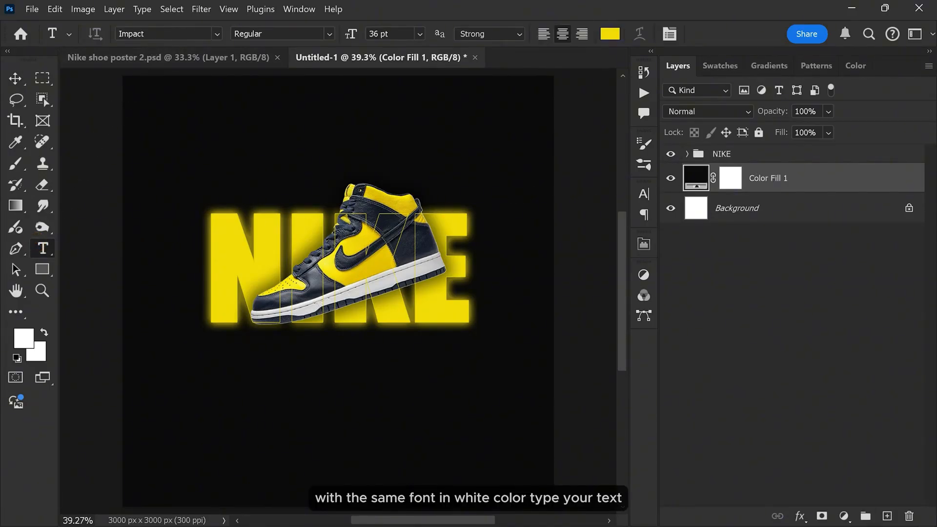
left_click(609, 34)
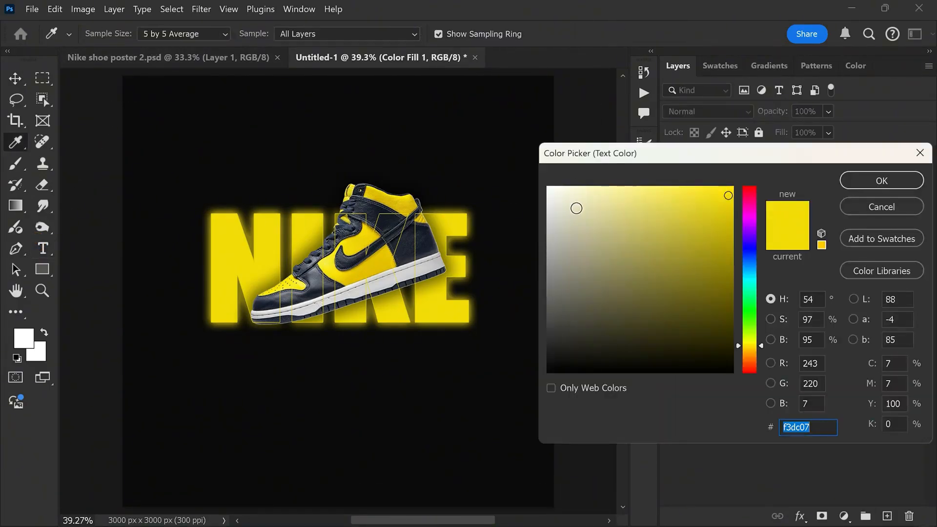
left_click(548, 187)
left_click(857, 180)
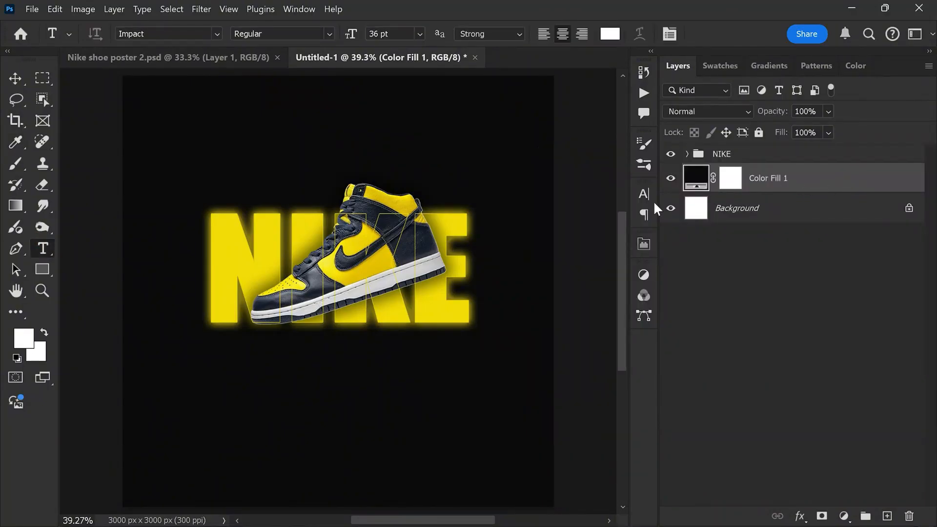
left_click(254, 411)
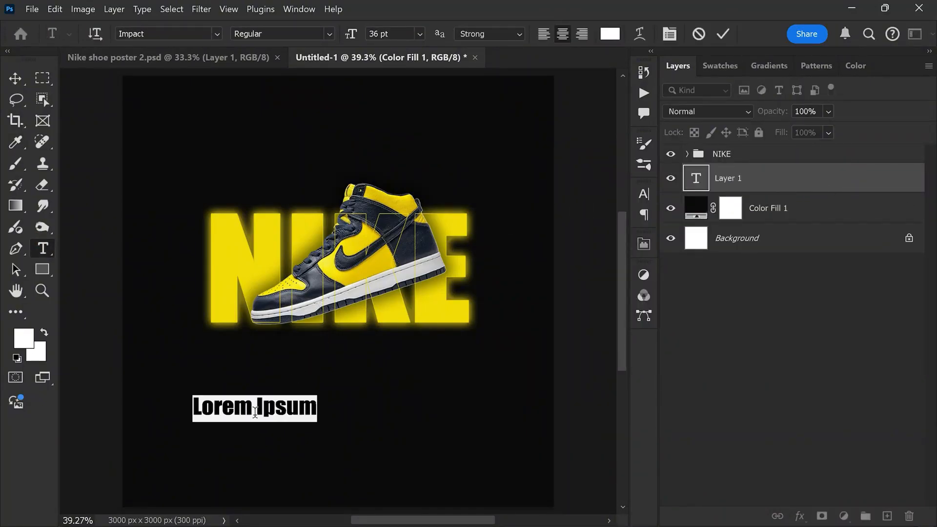
type("JU")
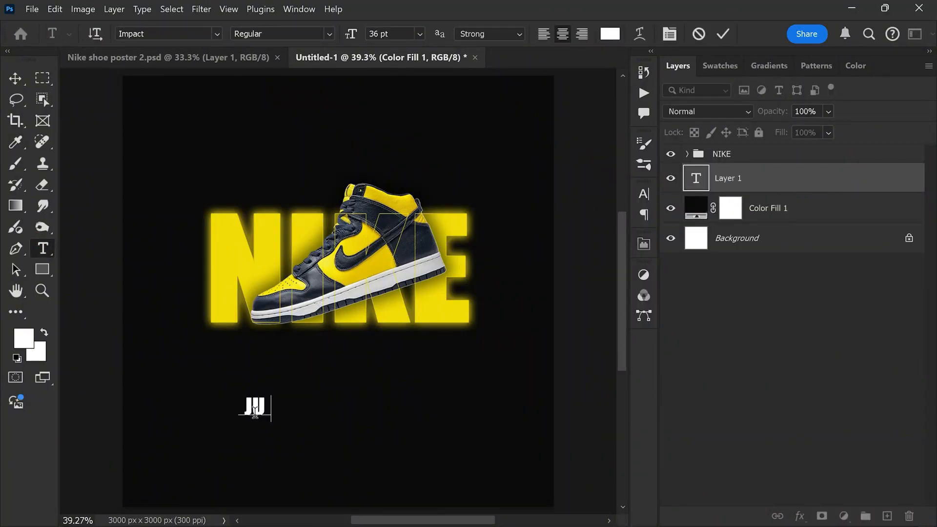
type("ST DO ")
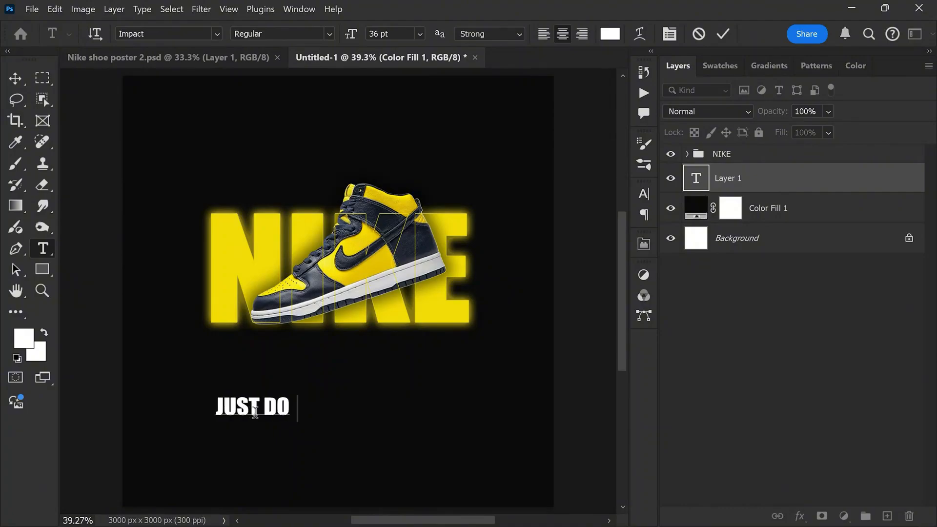
type("IT")
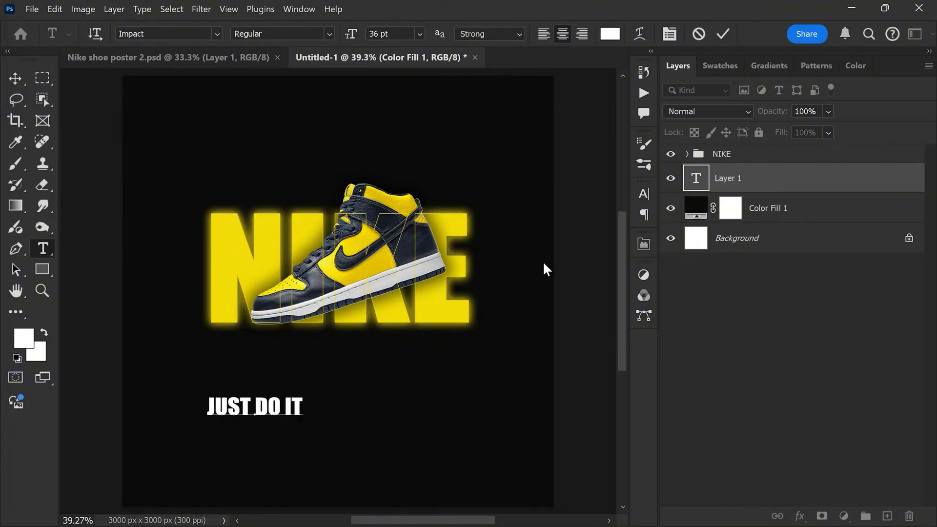
left_click(723, 35)
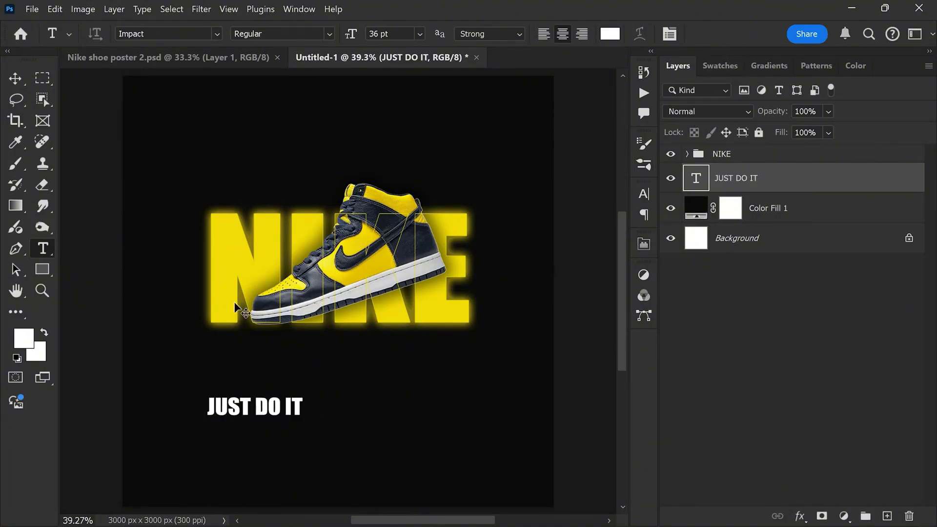
Step: Scale the JUST DO IT text to about 276% to match the NIKE text's width and move it up close beneath it
key("v")
key("ctrl+t")
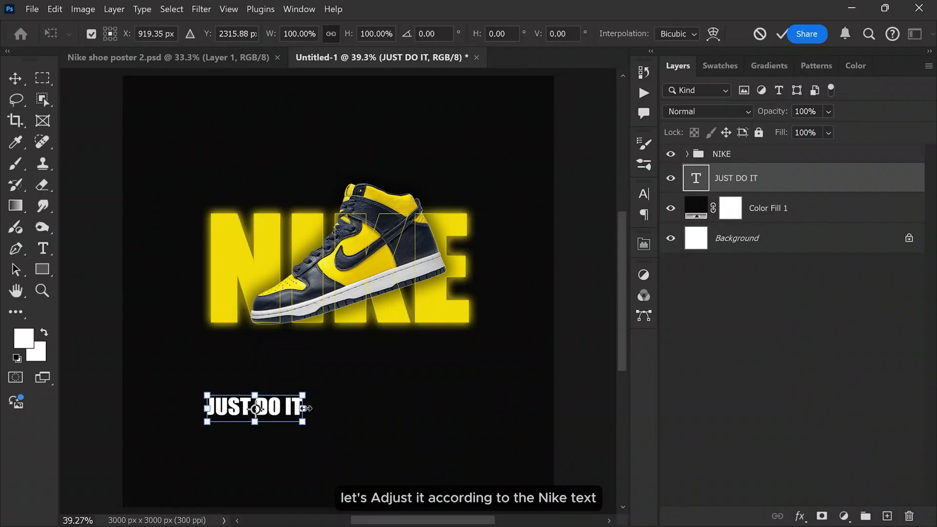
left_click_drag(302, 407, 430, 408)
left_click_drag(363, 413, 364, 371)
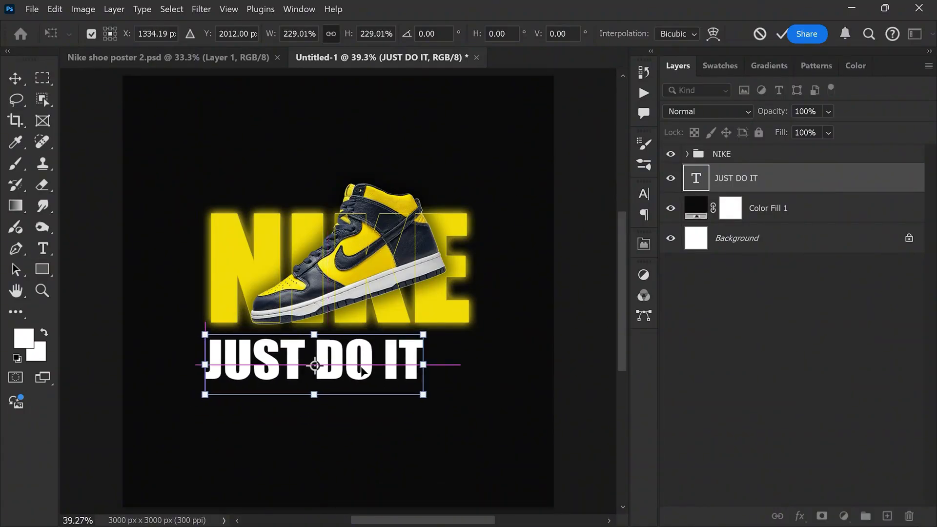
left_click_drag(424, 364, 471, 364)
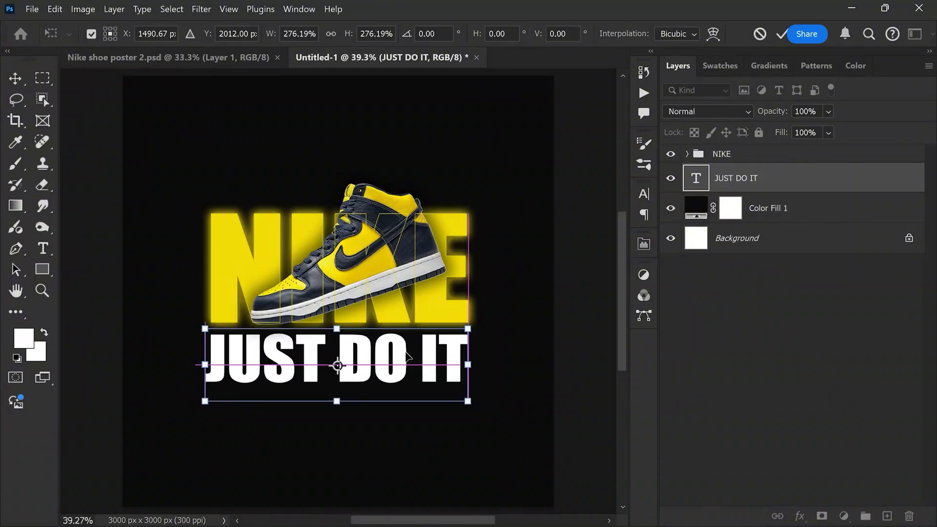
key("Return")
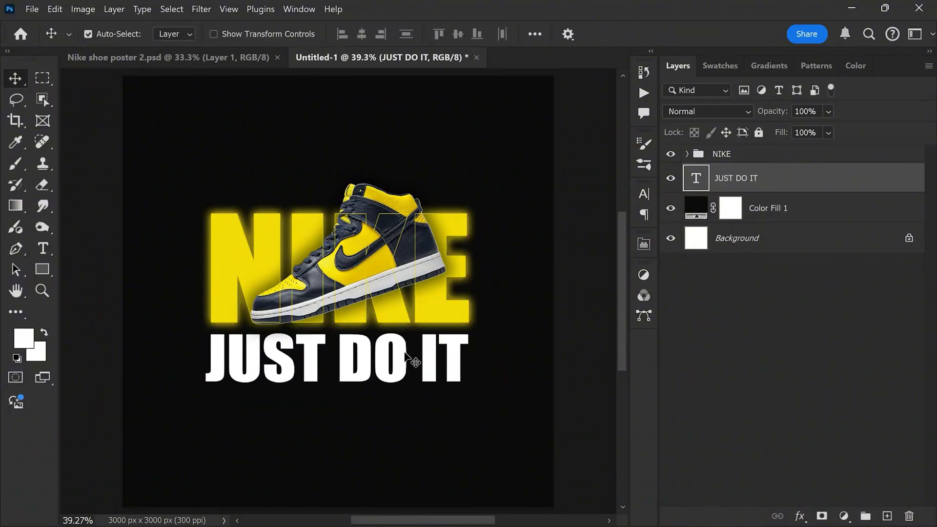
key("shift+Up")
key("shift+Up")
key("shift+Up")
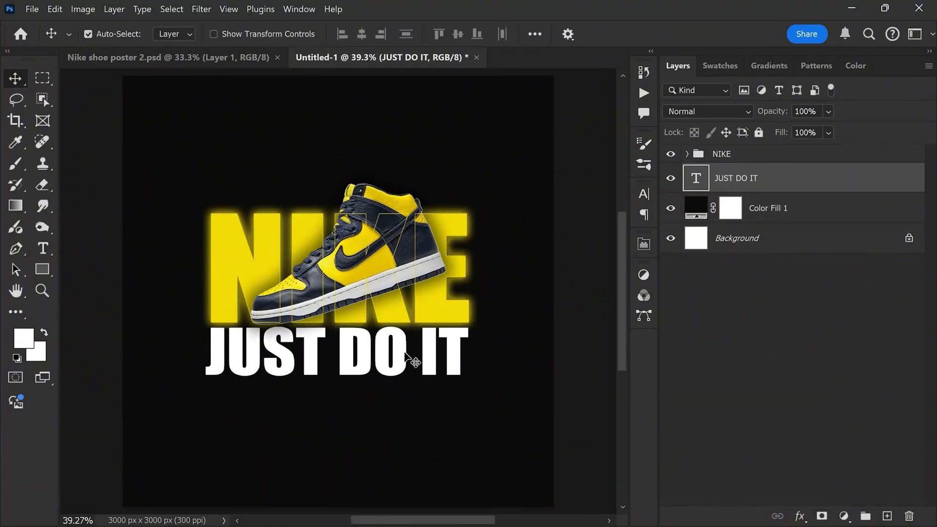
Step: Stack two copies of the JUST DO IT text beneath it and convert all three text layers into one smart object
scroll(405, 356, "down", 2)
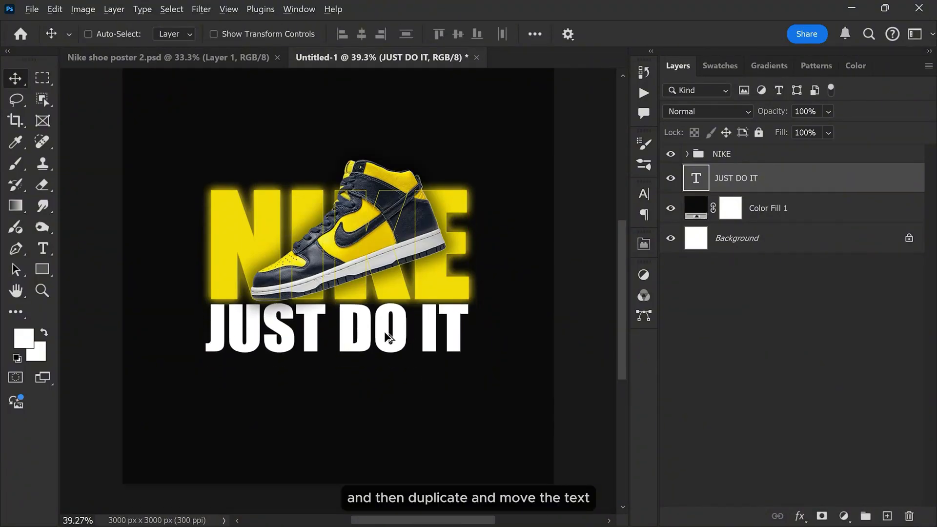
left_click_drag(388, 336, 378, 427)
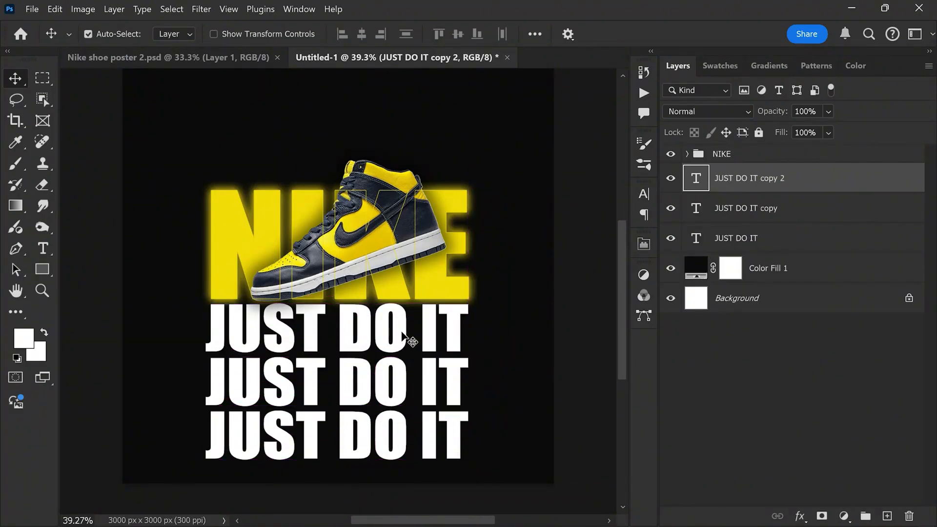
left_click(770, 238, "shift")
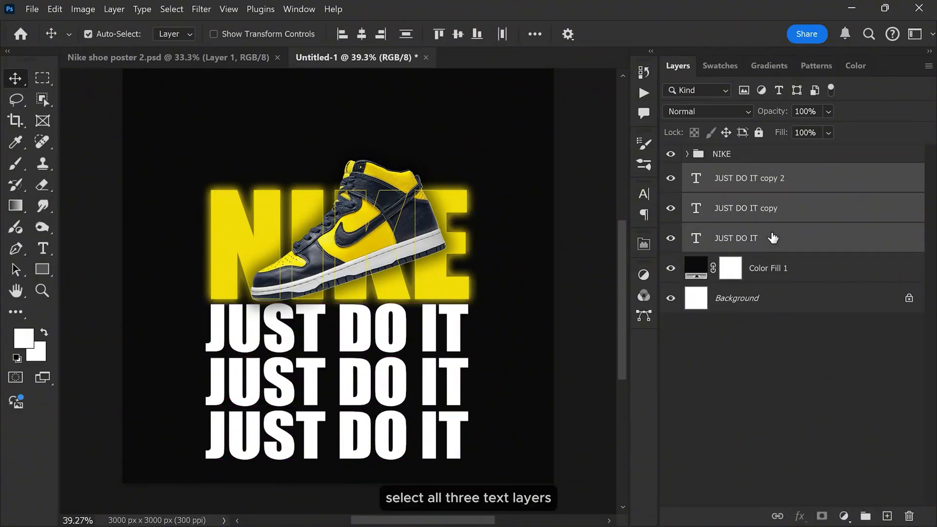
right_click(810, 184)
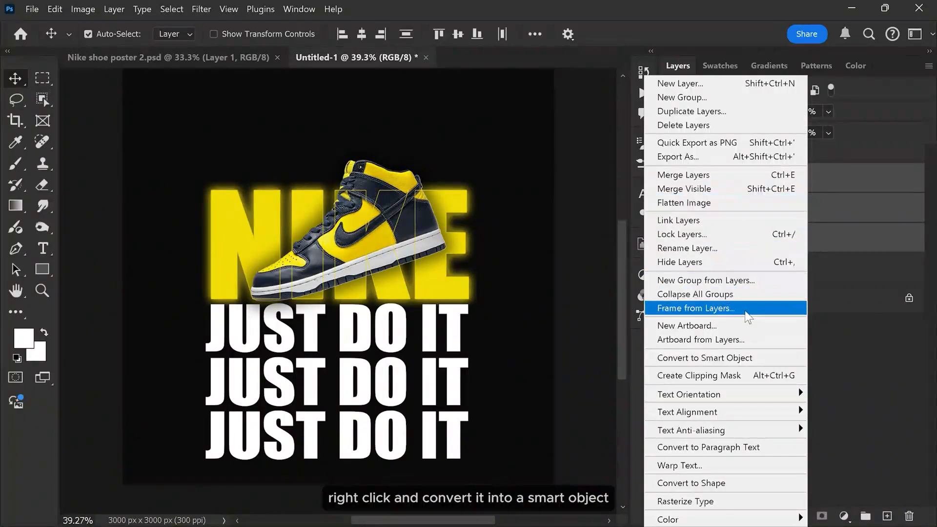
left_click(699, 359)
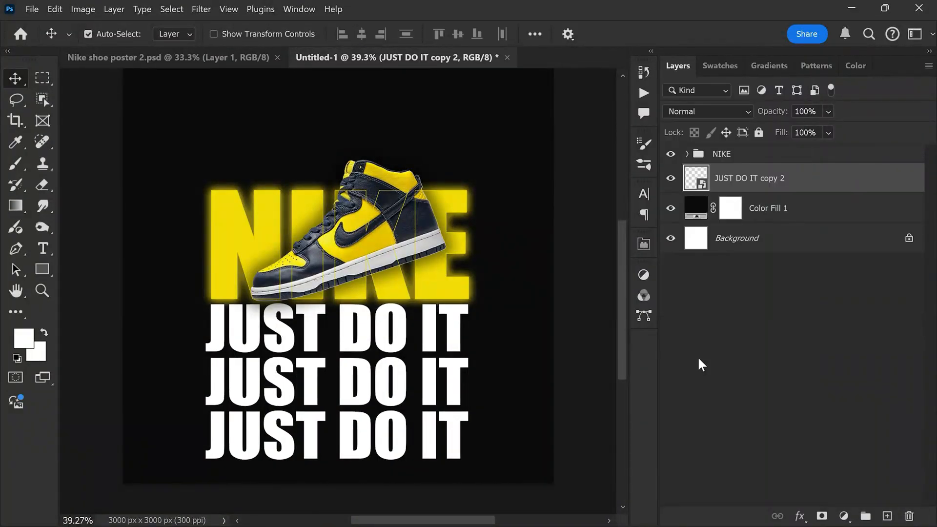
Step: Apply a Perspective transform to the JUST DO IT smart object, spreading its lower edge symmetrically to about 374% width
key("ctrl+t")
key("ctrl+t")
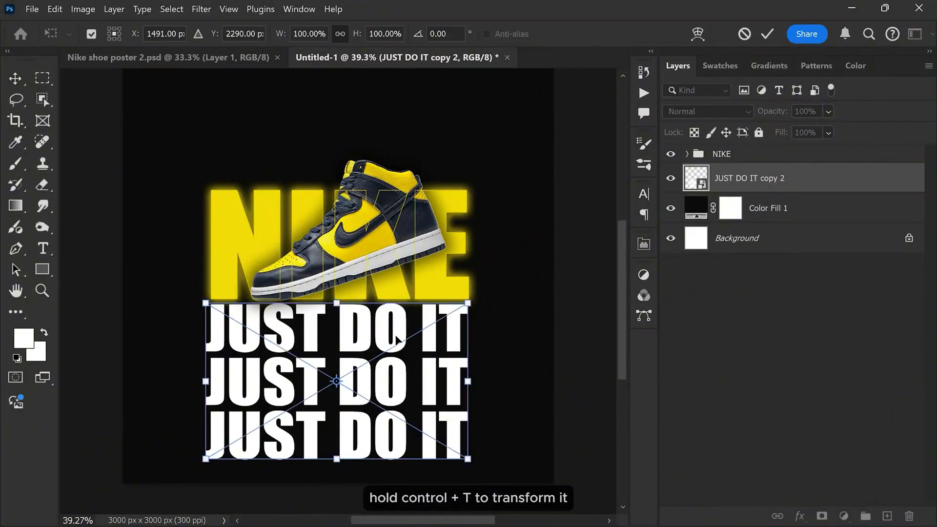
right_click(341, 333)
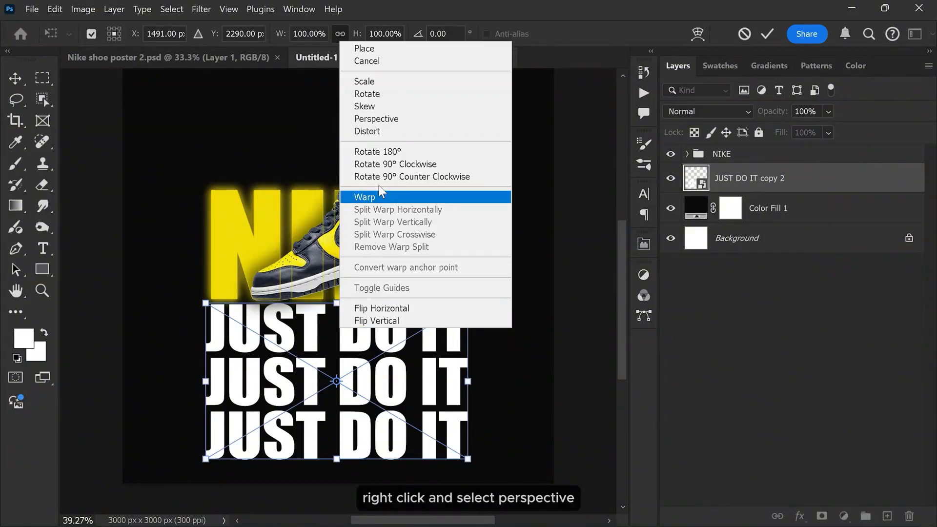
left_click(398, 121)
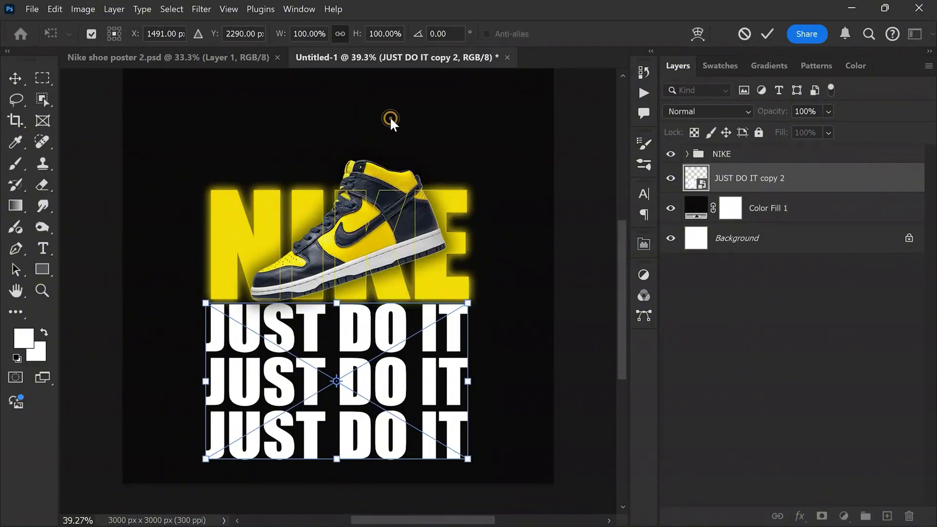
scroll(367, 341, "down", 7)
key("alt+space")
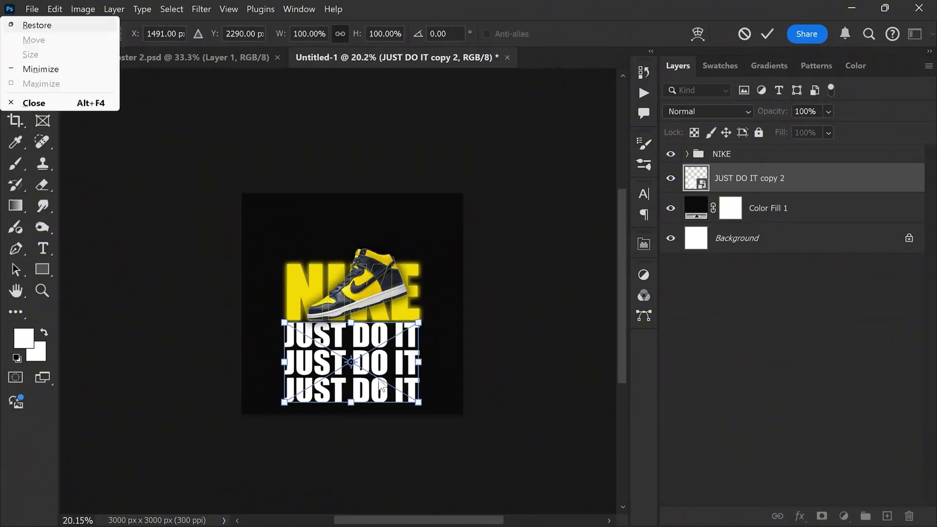
key("Escape")
scroll(374, 349, "up", 2)
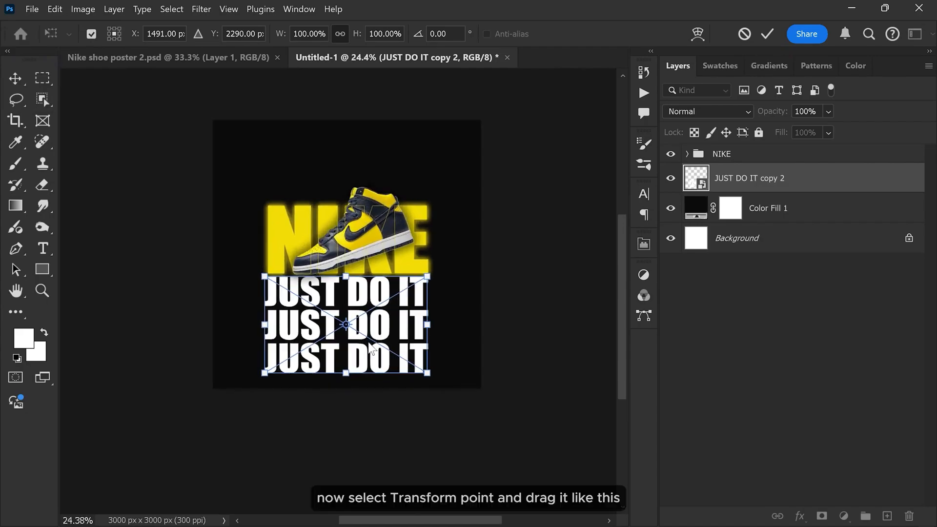
left_click_drag(428, 377, 618, 368)
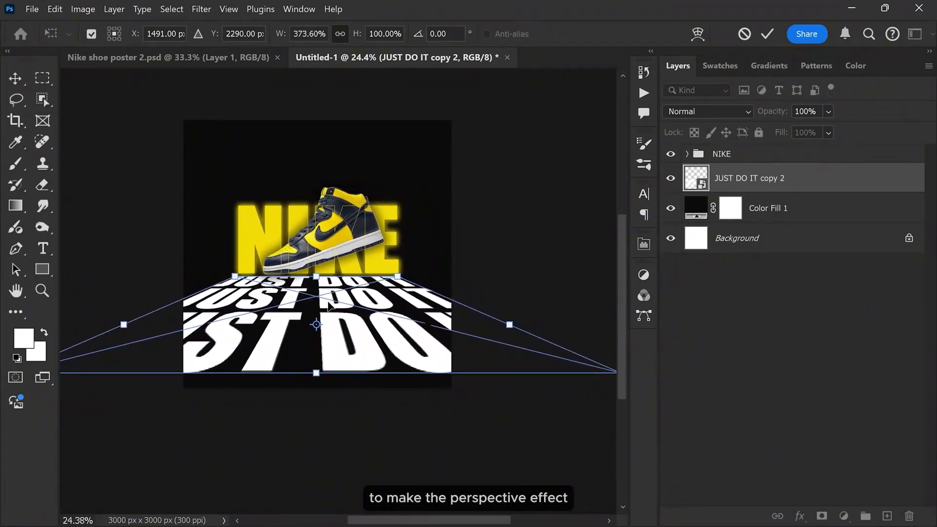
Step: Widen the lower edge of the perspective text further to about 407% and apply the transform
left_click_drag(329, 305, 353, 293)
scroll(352, 325, "down", 3)
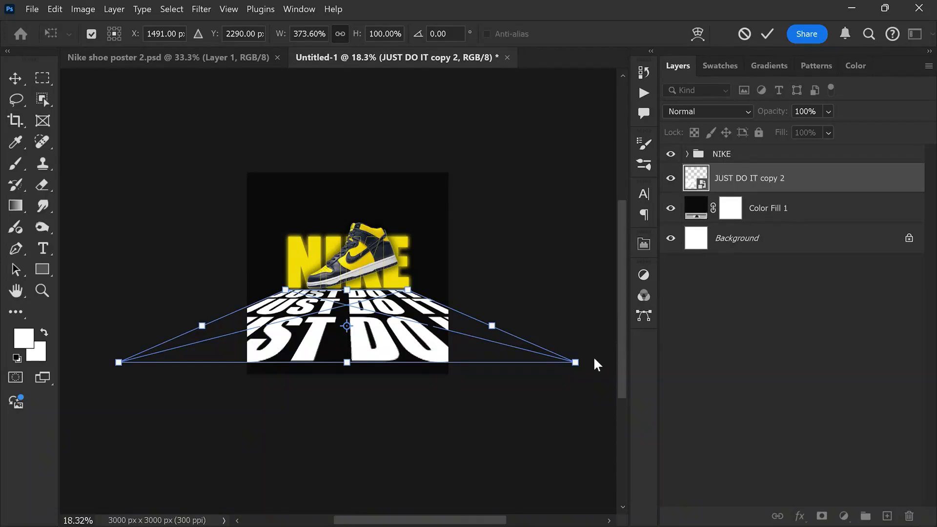
left_click_drag(575, 365, 607, 366)
scroll(326, 336, "up", 3)
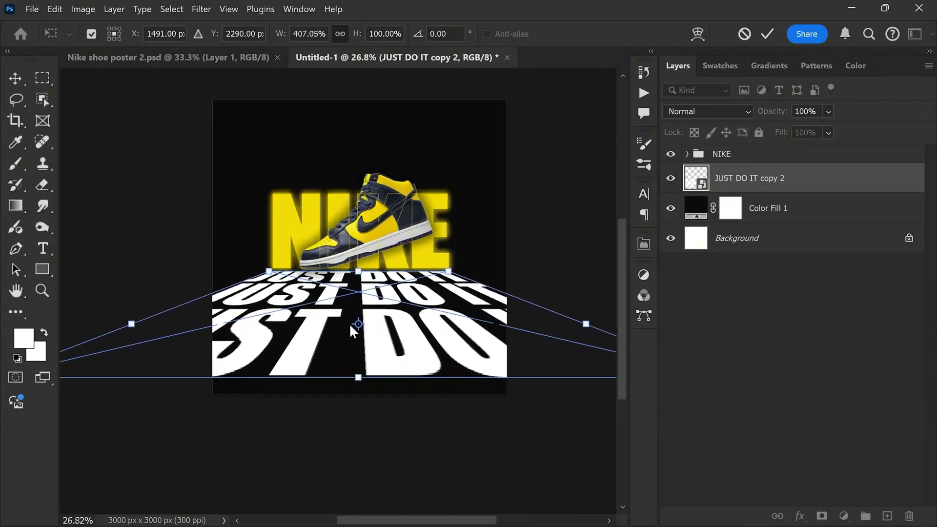
left_click(768, 35)
Step: Enlarge the perspective text to about 454% width and 115% height so its lower edge reaches the canvas bottom
scroll(400, 244, "up", 1)
left_click_drag(373, 331, 374, 335)
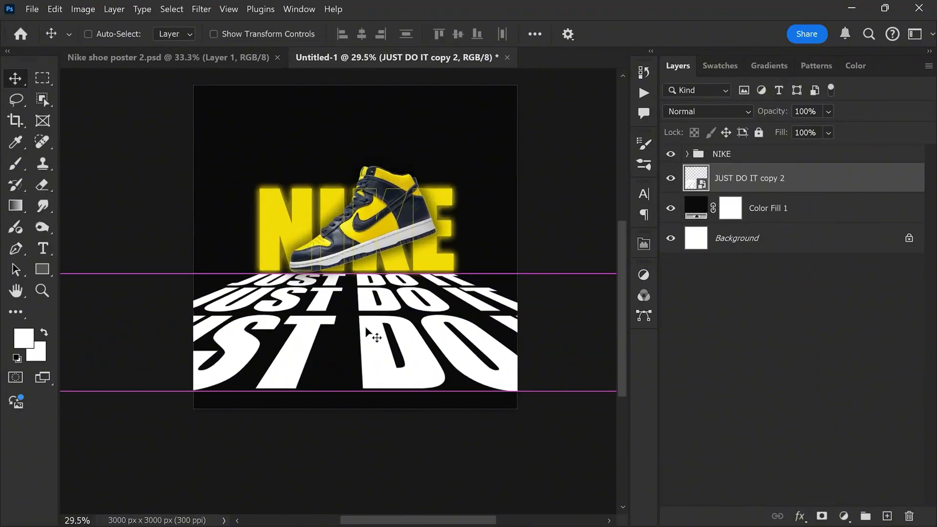
key("ctrl+t")
left_click_drag(357, 393, 355, 413)
key("Return")
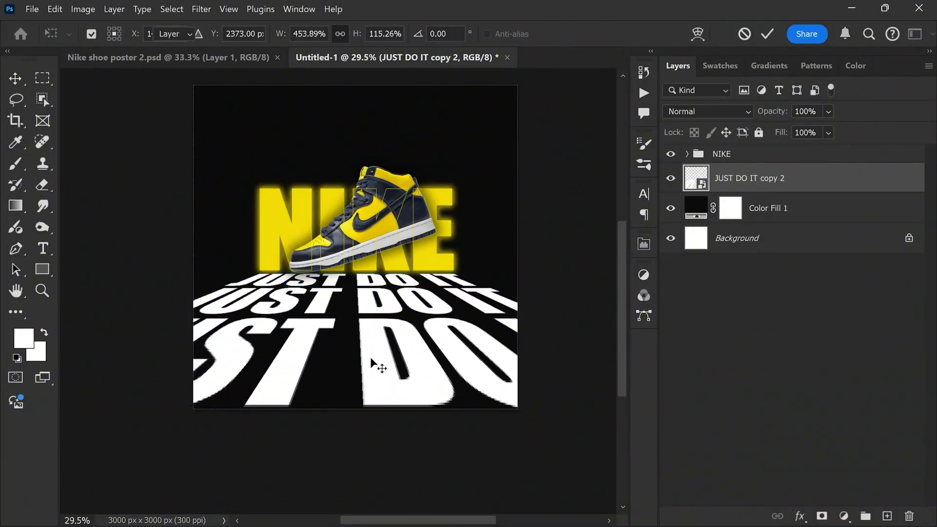
Step: Add a layer mask to the JUST DO IT smart object and set the Gradient tool to Basics foreground-to-transparent, linear type, Linear method
scroll(376, 341, "up", 2)
scroll(368, 291, "up", 1)
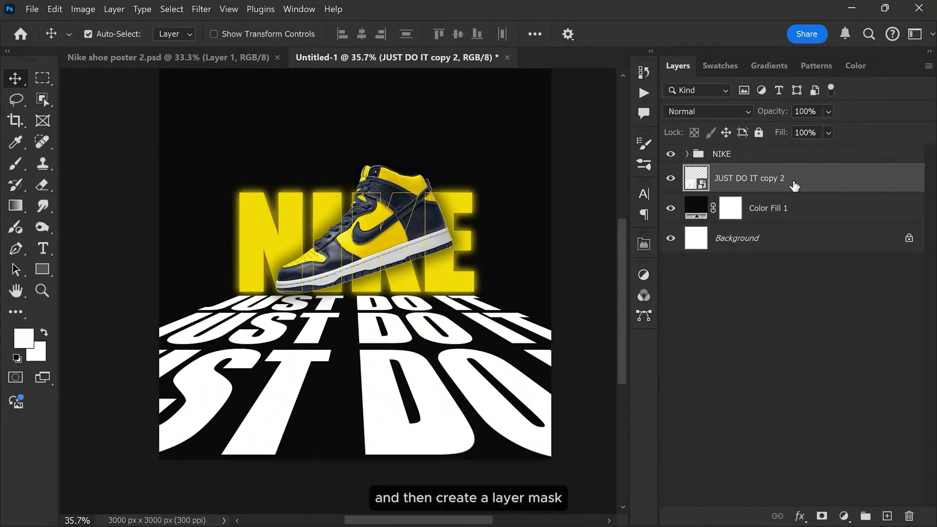
left_click(822, 516)
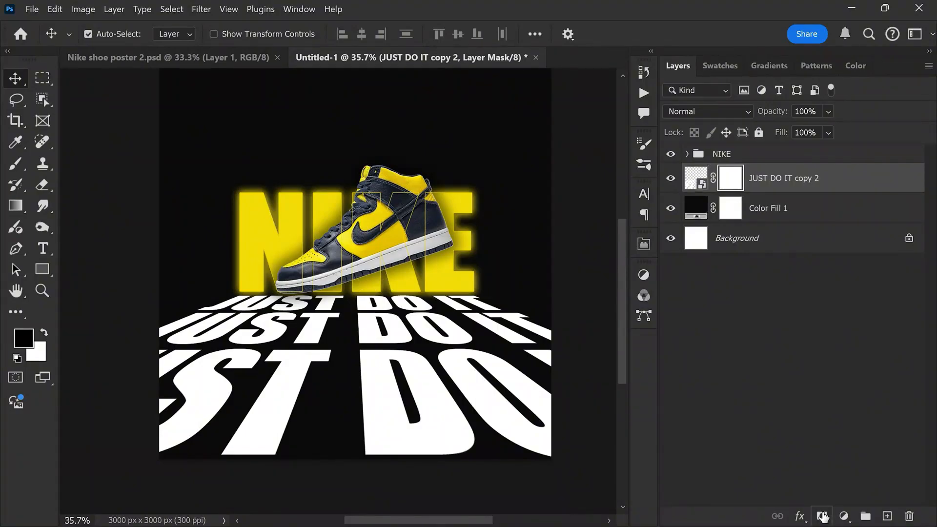
left_click(15, 206)
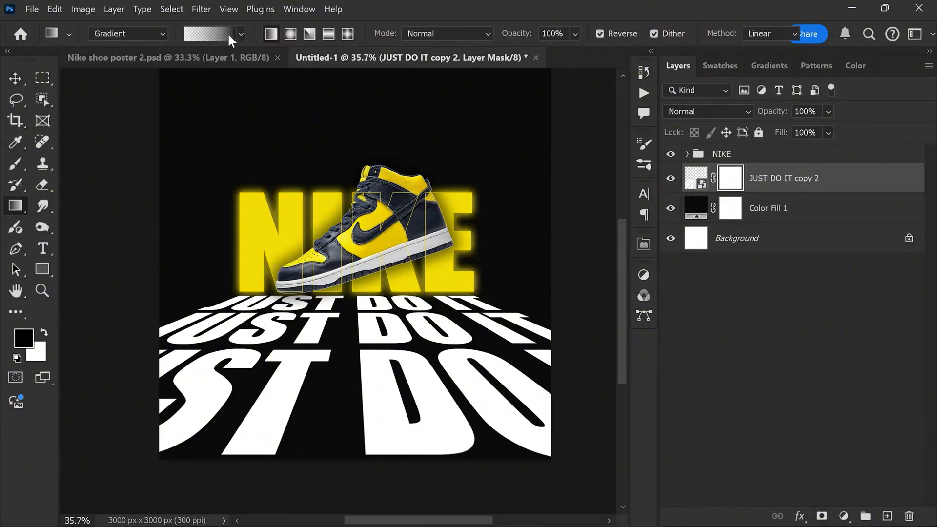
left_click(242, 32)
left_click(175, 83)
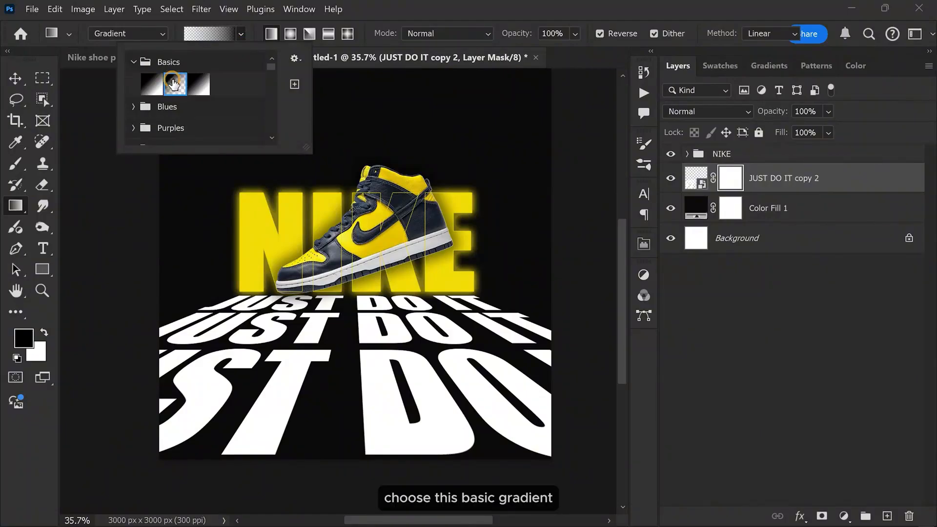
left_click(241, 31)
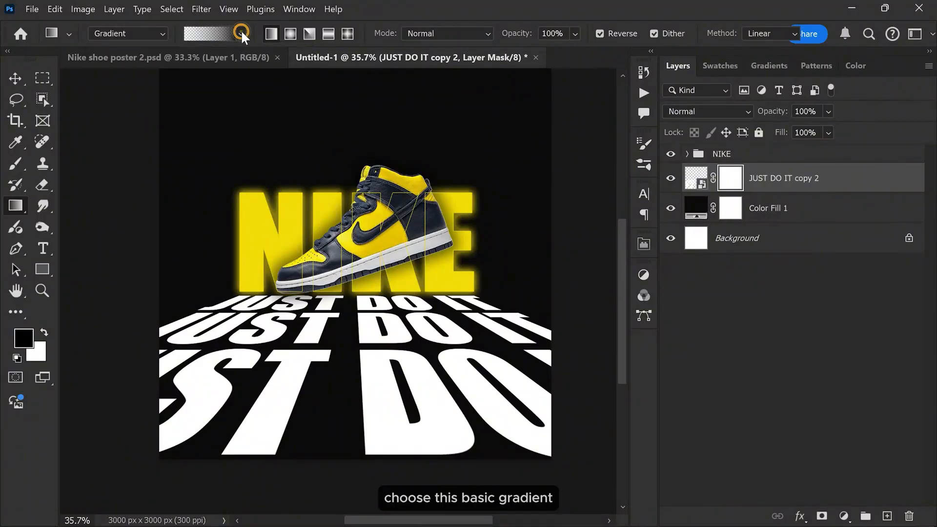
left_click(274, 33)
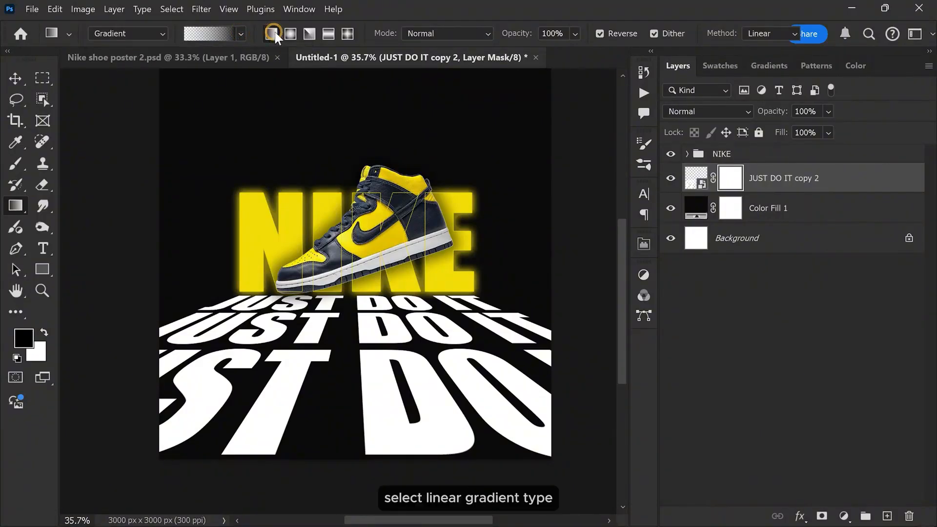
left_click(755, 33)
left_click(762, 56)
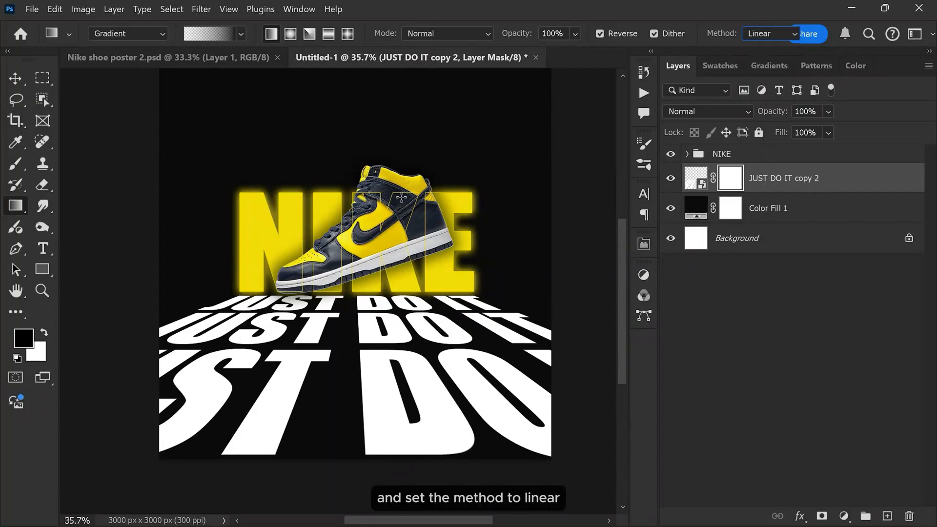
Step: Draw a vertical gradient on the text's mask from the middle of the shoe to the lowest text row, fading the text downward
left_click_drag(357, 229, 354, 401)
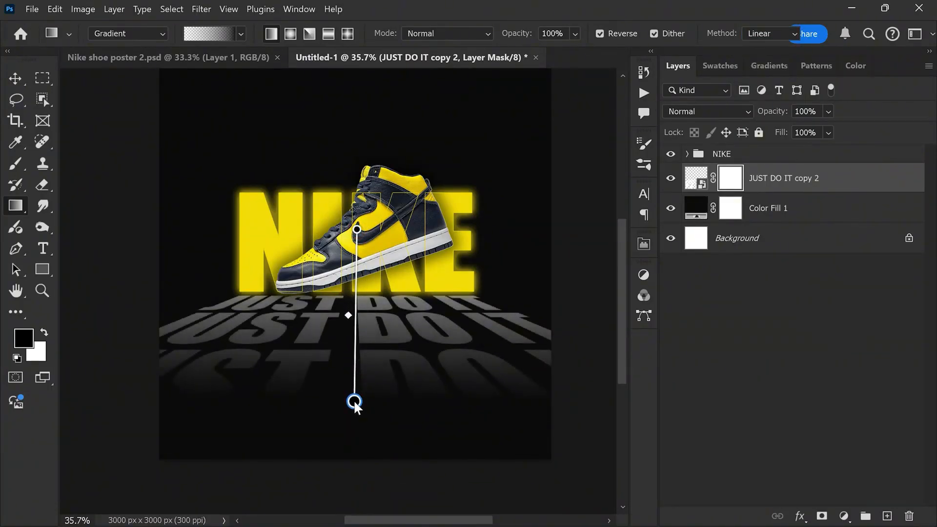
left_click_drag(356, 230, 349, 248)
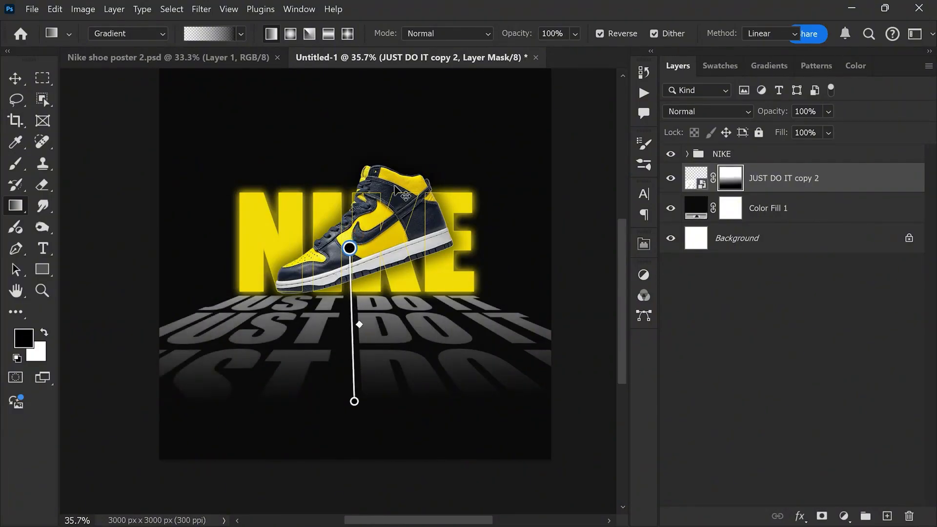
key("v")
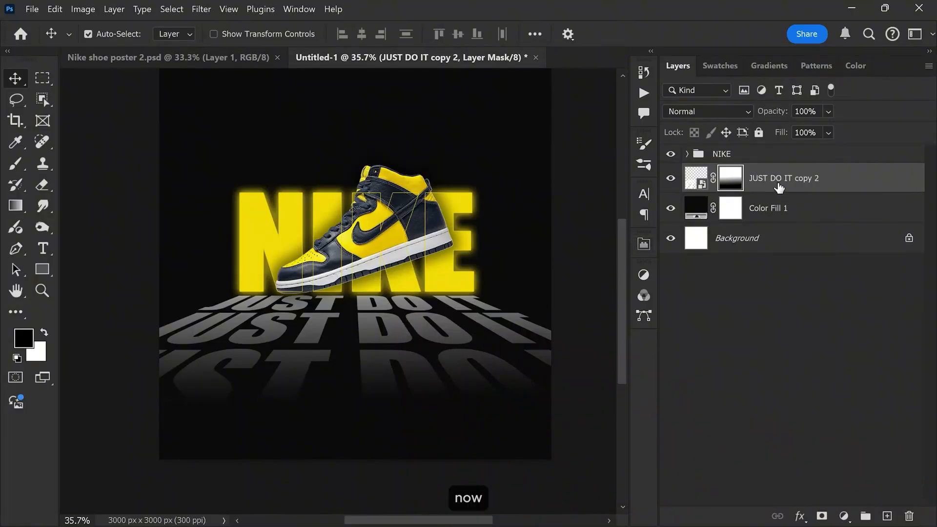
Step: Duplicate the NIKE group and convert the original group beneath the copy into a smart object
left_click(752, 155)
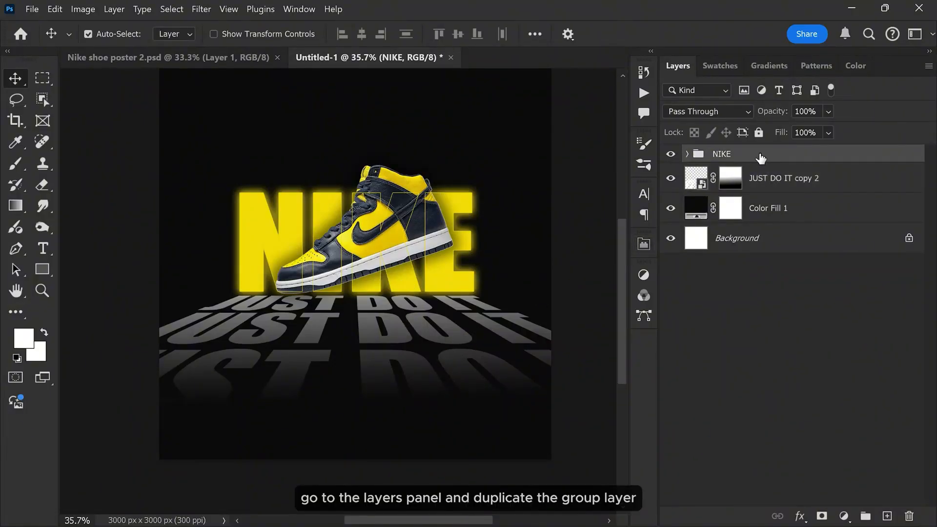
left_click_drag(760, 158, 886, 516)
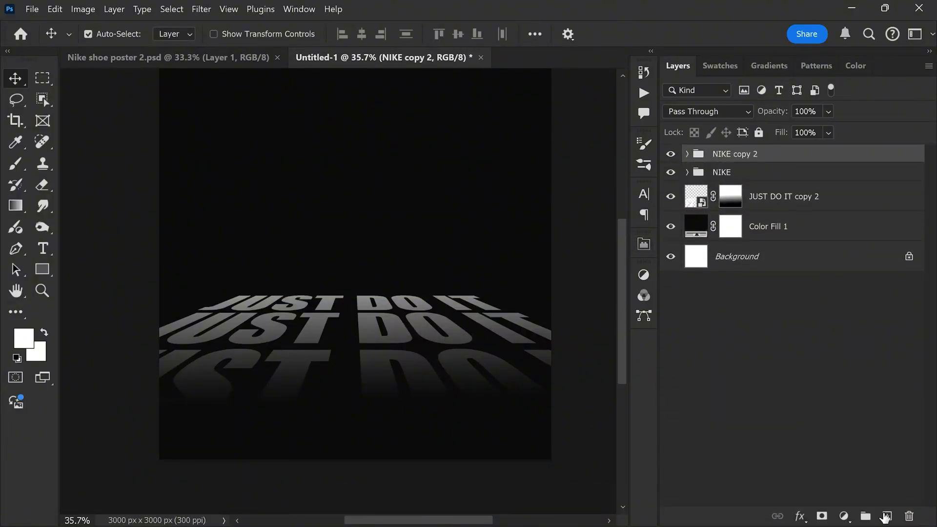
left_click(755, 175)
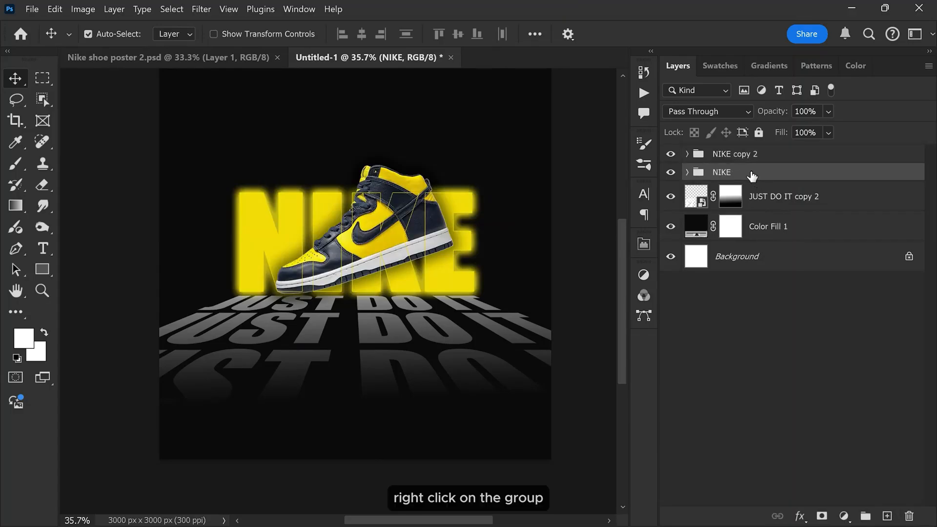
right_click(746, 169)
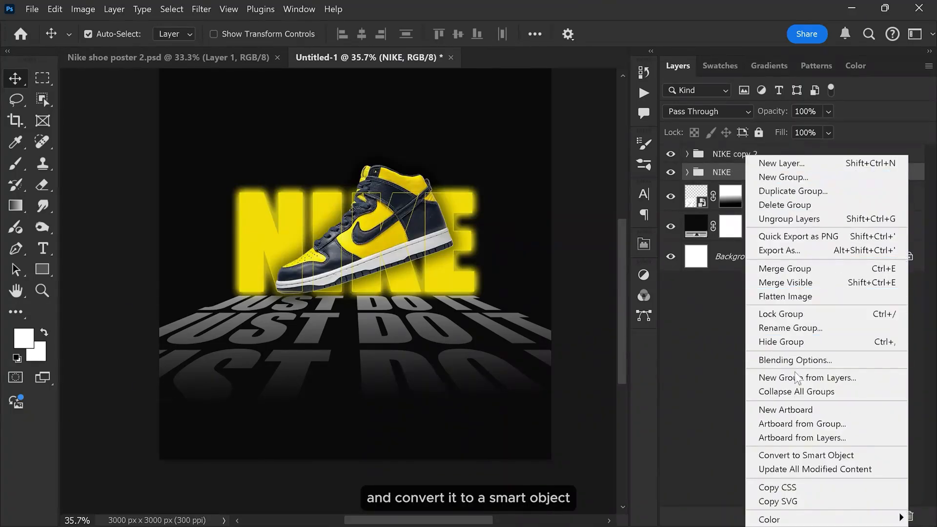
left_click(797, 458)
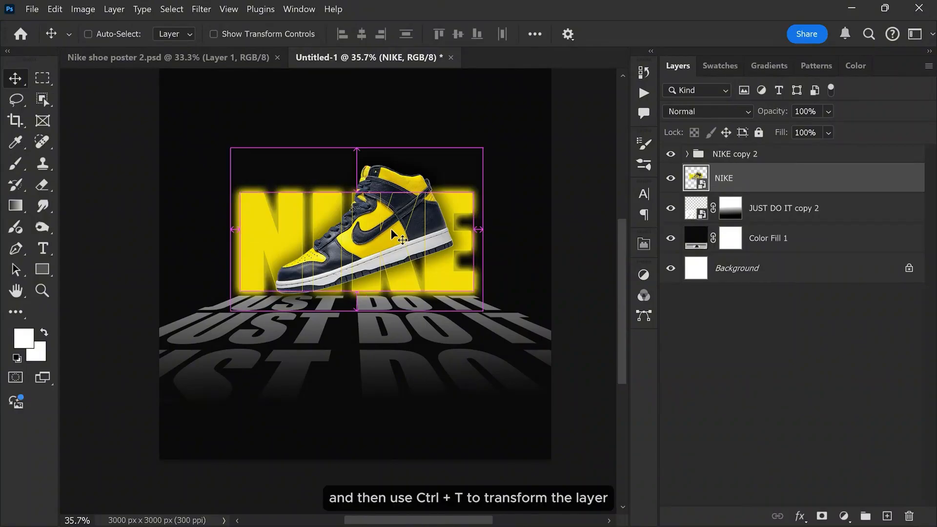
Step: Flip the NIKE smart object vertically and move it straight down to about Y 2246 px as a reflection below the original
key("ctrl+t")
right_click(350, 190)
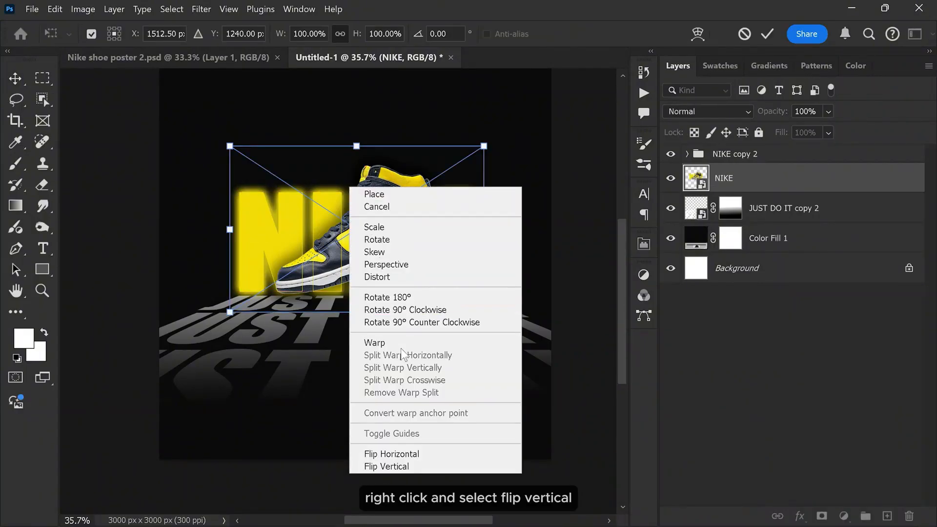
left_click(405, 464)
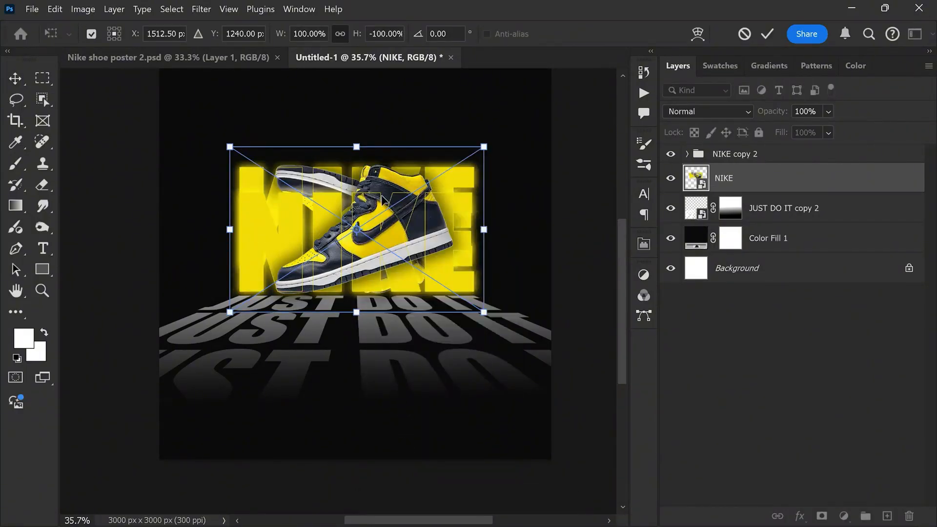
left_click_drag(385, 187, 391, 313)
scroll(390, 312, "up", 2)
scroll(390, 312, "down", 2)
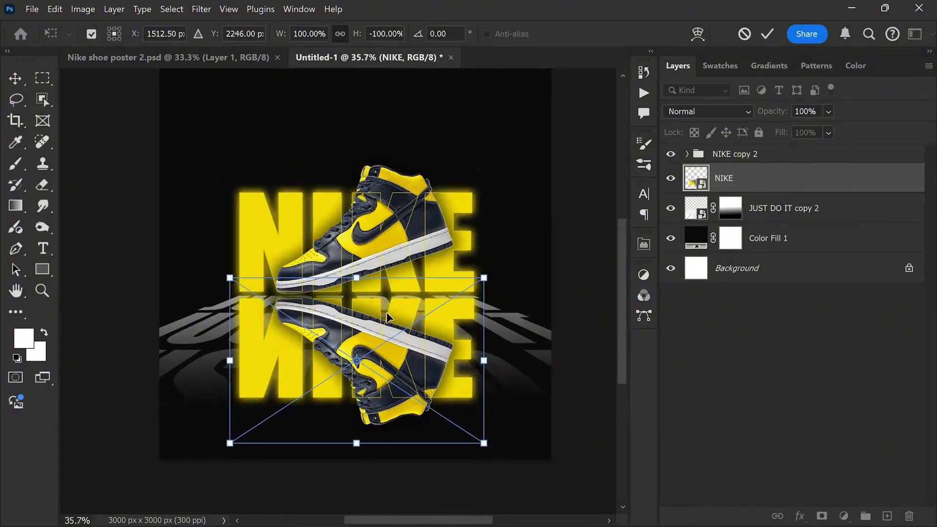
scroll(384, 305, "down", 1)
scroll(380, 306, "up", 1)
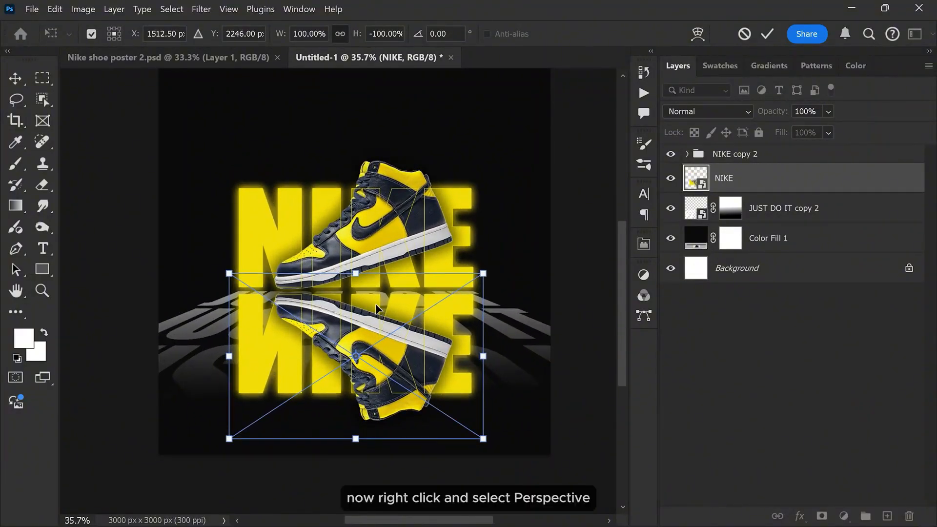
Step: Apply a Perspective transform to the flipped NIKE reflection, widening its lower edge symmetrically to about 244% width
right_click(376, 308)
left_click(409, 94)
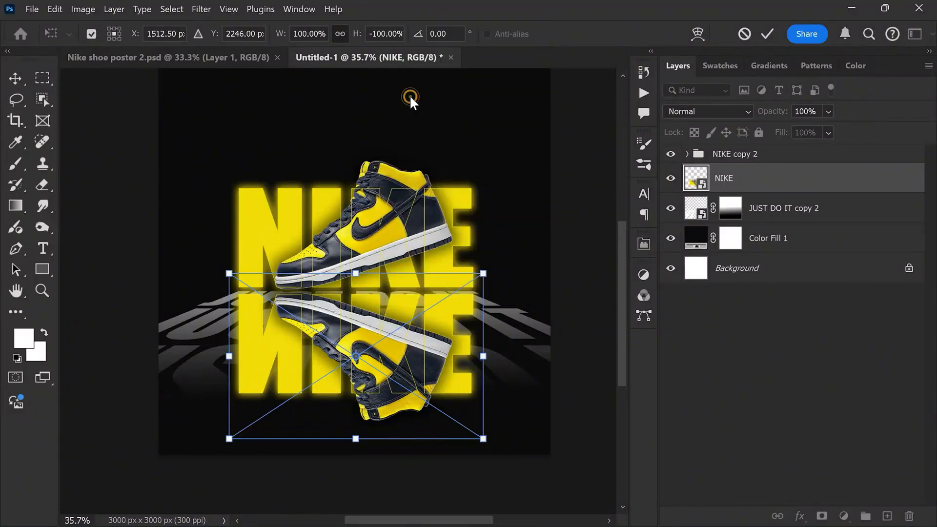
scroll(348, 197, "down", 1)
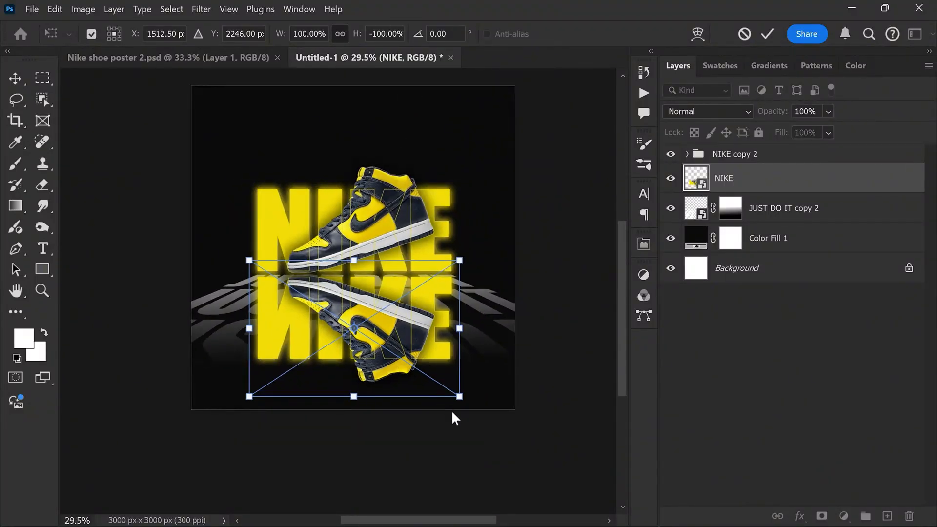
left_click_drag(459, 396, 611, 396)
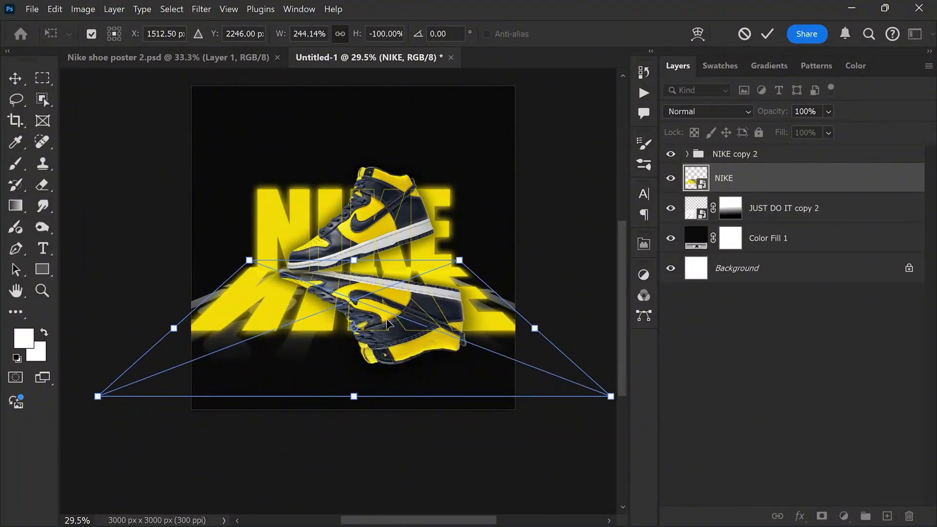
scroll(352, 303, "up", 2)
left_click(767, 35)
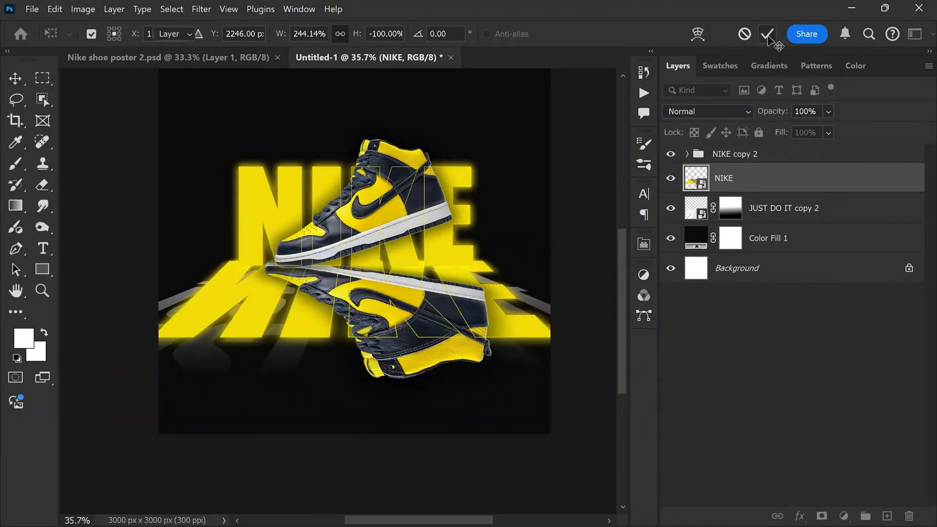
Step: Scale the NIKE reflection to about 237.9% width and -97.4% height, and move it up to about Y 2292 px beneath the original text
scroll(386, 309, "up", 1)
key("ctrl+t")
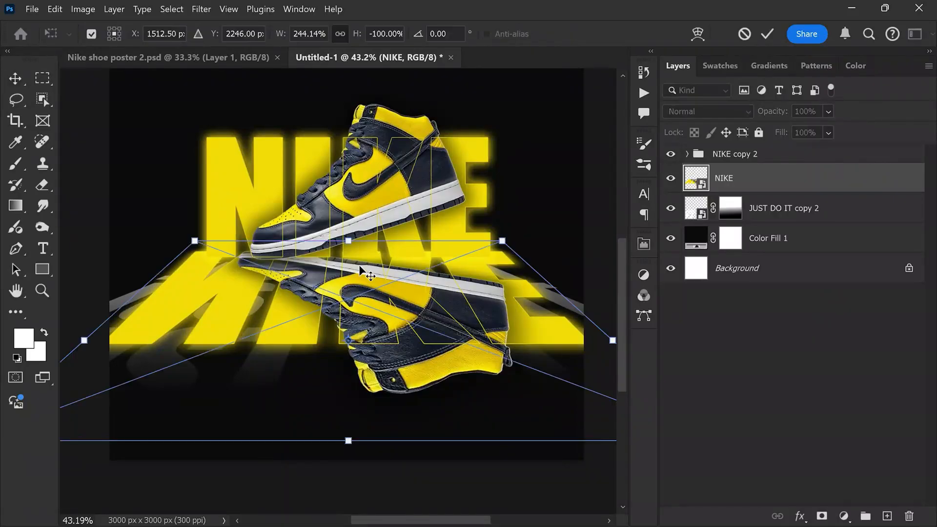
mouse_move(356, 263)
left_mouse_down()
mouse_move(356, 277)
mouse_move(348, 260)
mouse_move(371, 262)
mouse_move(371, 254)
left_mouse_up()
scroll(353, 291, "up", 1)
scroll(353, 291, "up", 1)
key("Up")
key("Up")
key("Up")
key("Up")
key("Up")
key("Up")
key("Up")
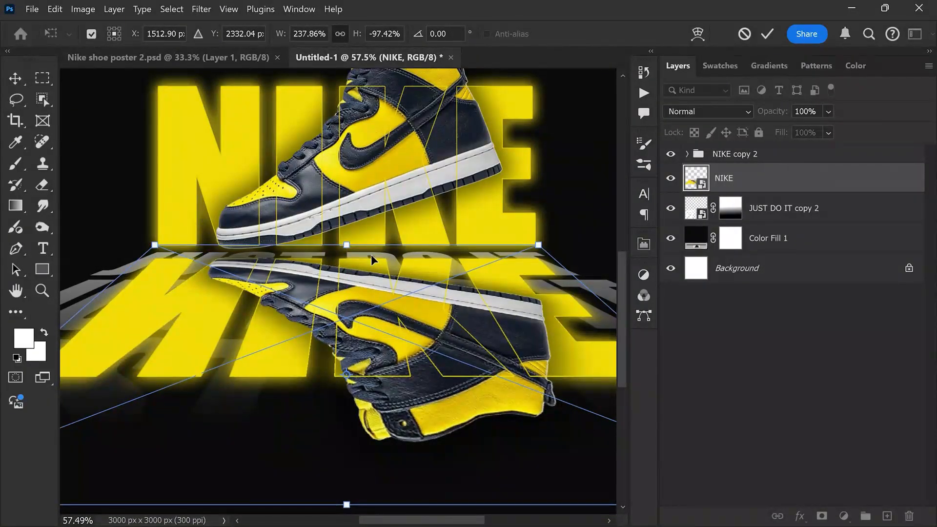
key("Up")
key("Up")
key("Up")
key("Up")
key("Up")
key("Up")
key("Up")
key("Up")
key("Up")
key("Up")
key("Up")
key("Up")
key("Up")
key("Up")
key("Up")
key("Up")
key("Up")
key("Up")
key("Up")
key("Up")
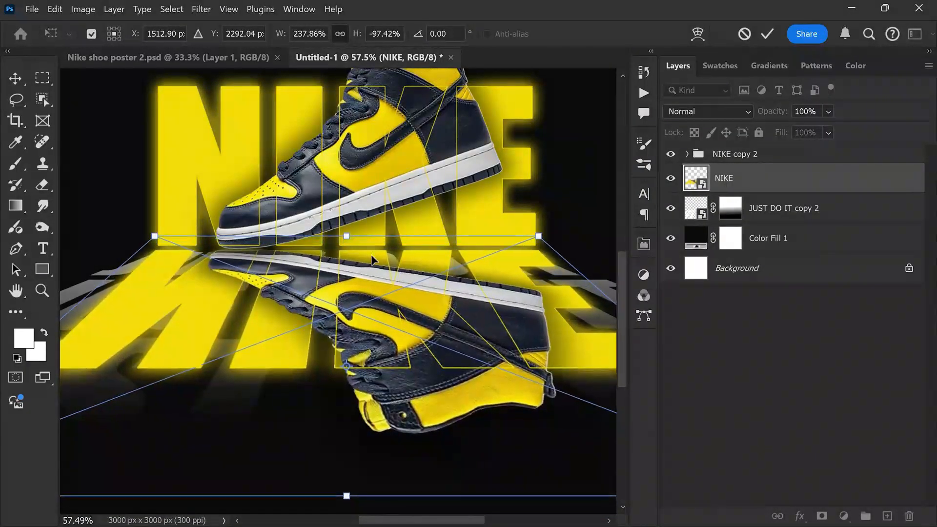
Step: Shrink the reflection to about 234% width and -96.8% height, and nudge it to about X 1502 px, Y 2277 px
left_click_drag(538, 236, 543, 237)
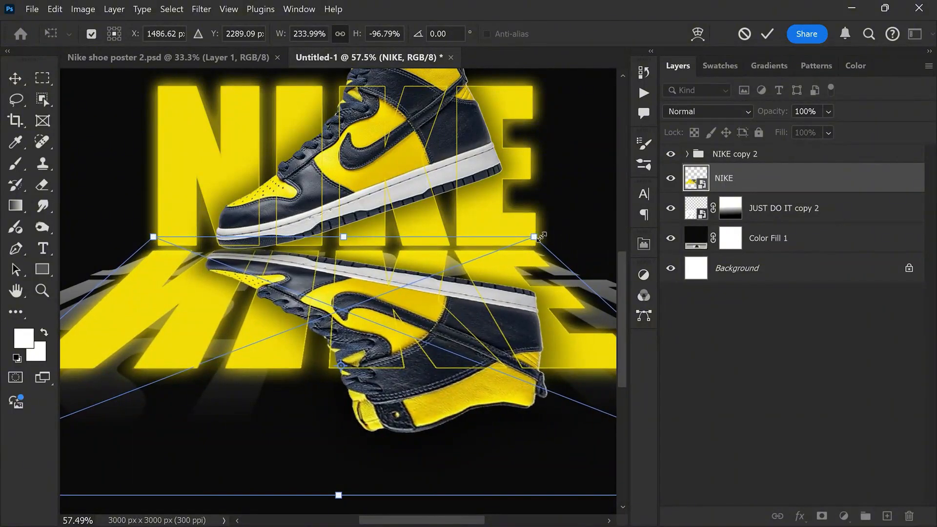
key("Up")
key("Up")
key("Up")
key("Up")
key("Up")
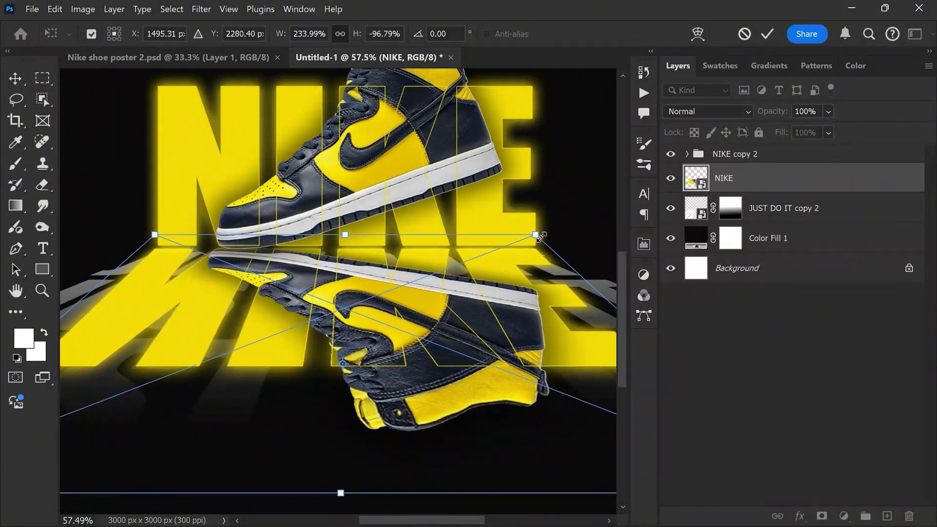
key("Right")
key("Right")
key("Right")
key("Up")
key("Up")
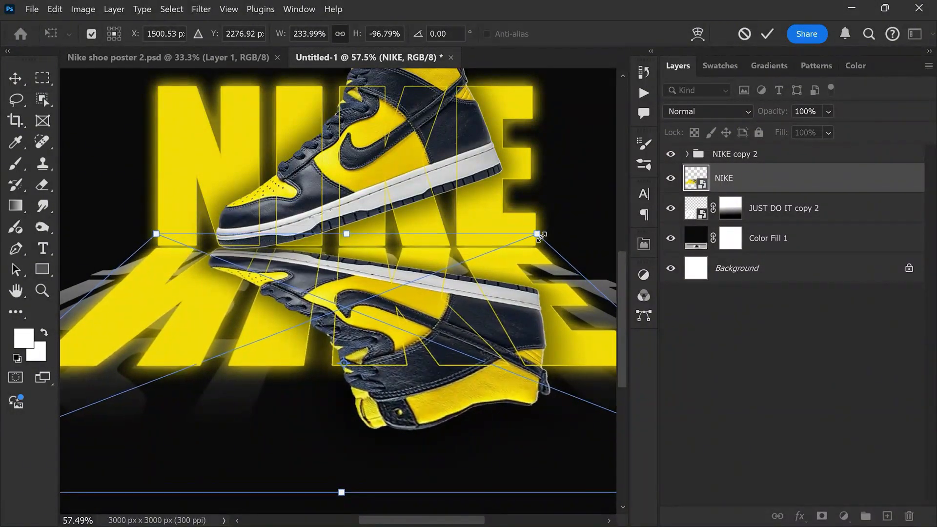
key("Right")
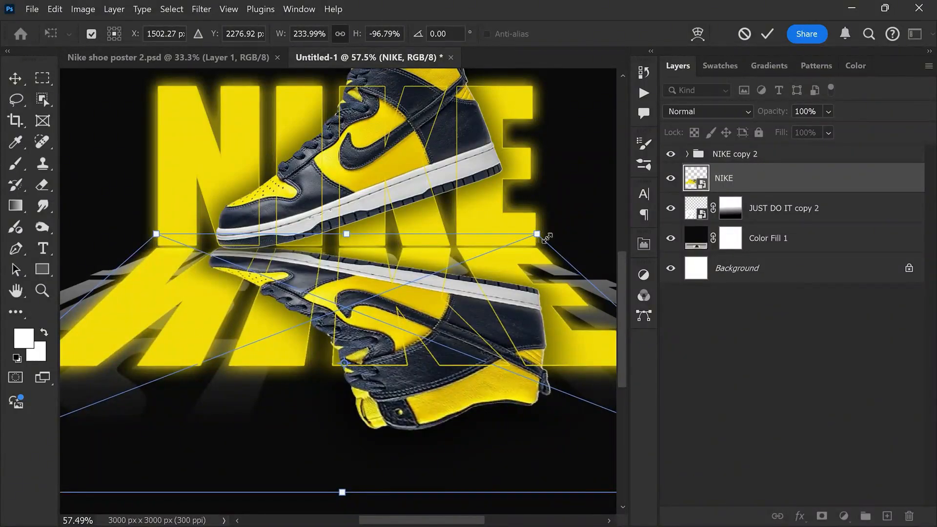
Step: Reduce the reflection to about 231.6% width and -96.2% height, and align its upper edge with the NIKE letters at about Y 2272 px
left_click_drag(547, 238, 539, 245)
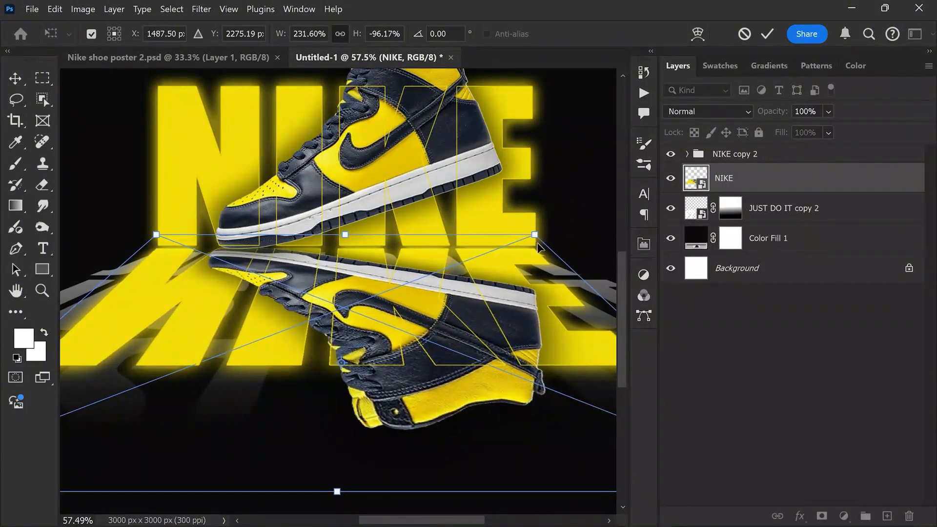
key("Right")
key("Right")
key("Right")
key("Up")
key("Up")
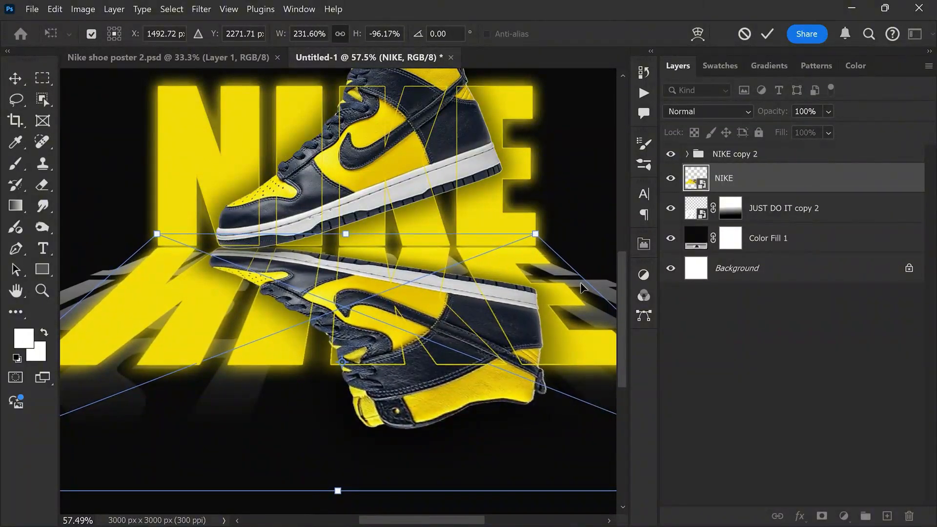
key("Left")
left_click(765, 36)
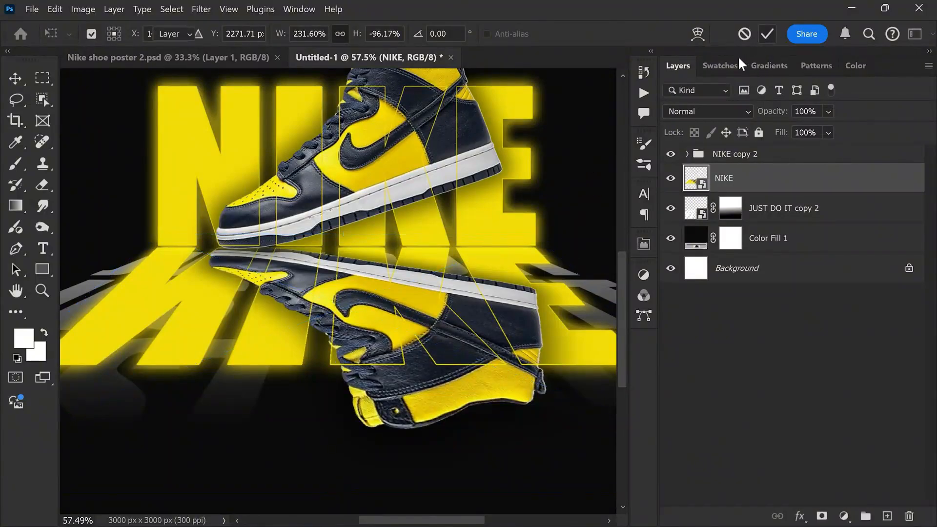
scroll(417, 241, "down", 6)
scroll(382, 271, "up", 2)
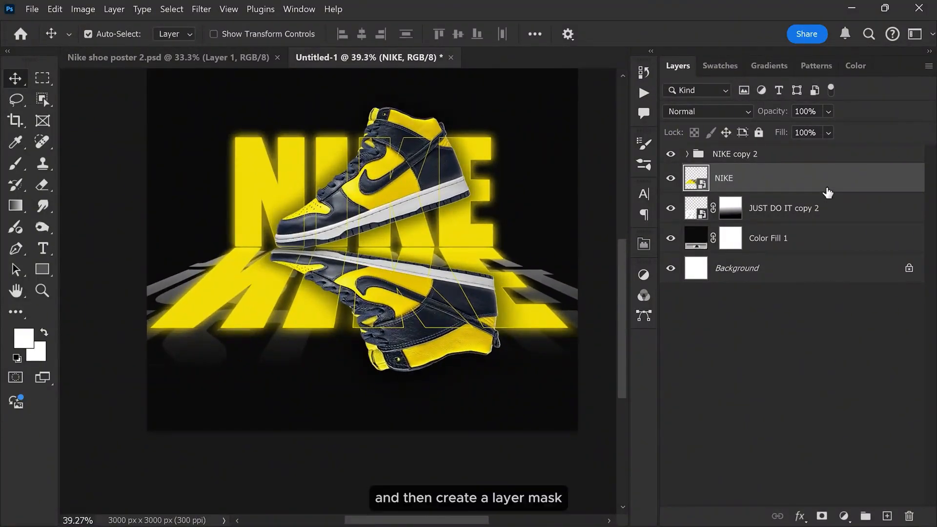
Step: Mask the NIKE reflection layer and fade it downward with a vertical gradient from just below the shoe's swoosh to the reflected letters' lower edge
left_click(822, 516)
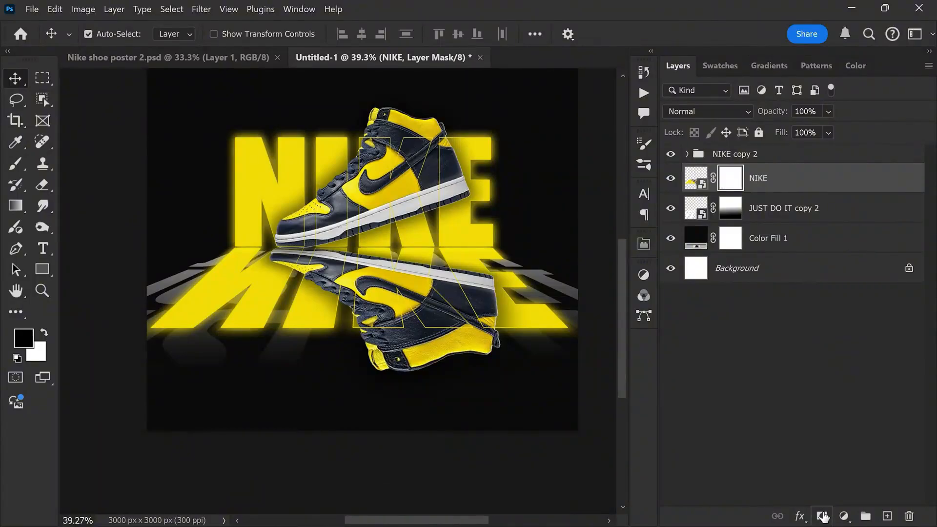
left_click(12, 206)
left_click(61, 204)
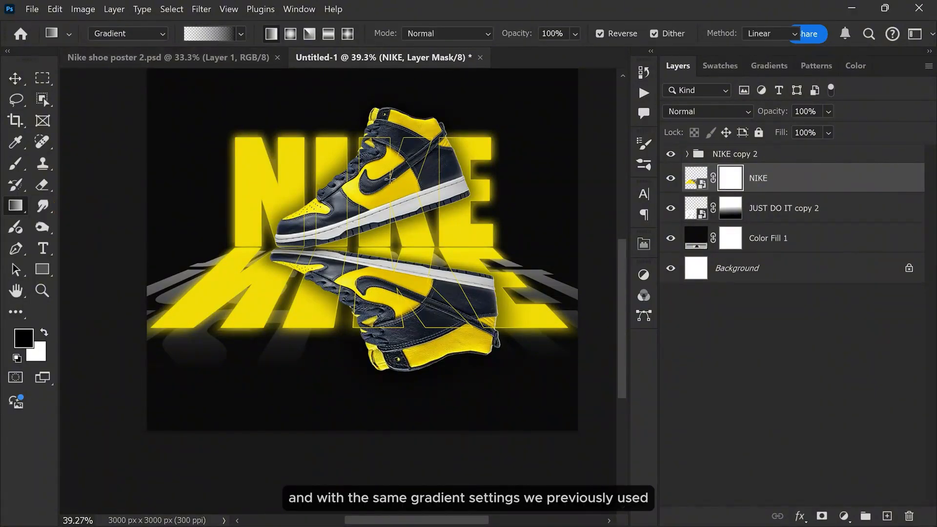
left_click_drag(376, 187, 377, 332)
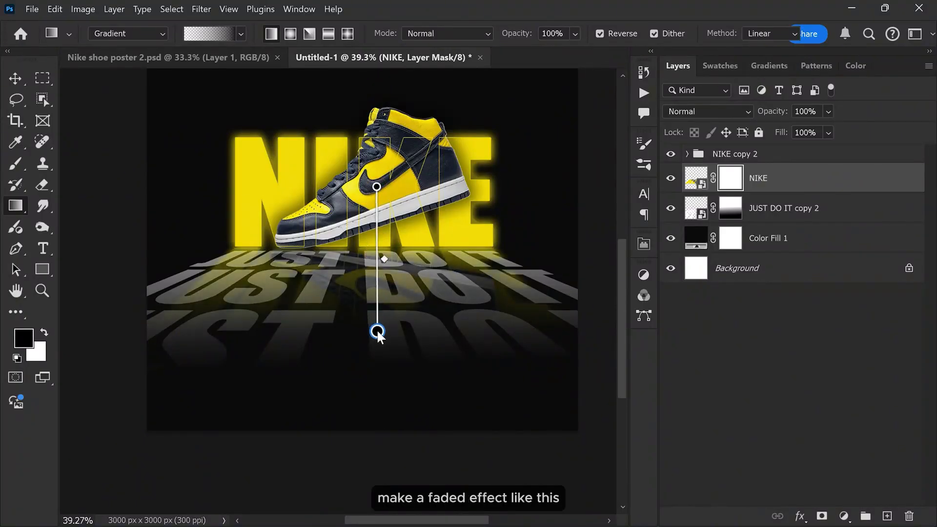
mouse_move(376, 186)
left_mouse_down()
mouse_move(376, 213)
mouse_move(376, 204)
left_mouse_up()
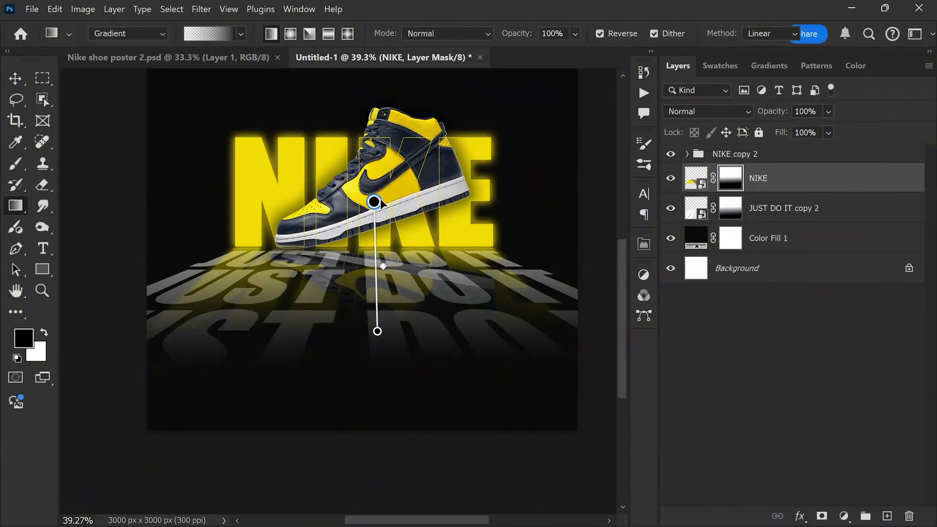
key("v")
scroll(390, 225, "up", 2)
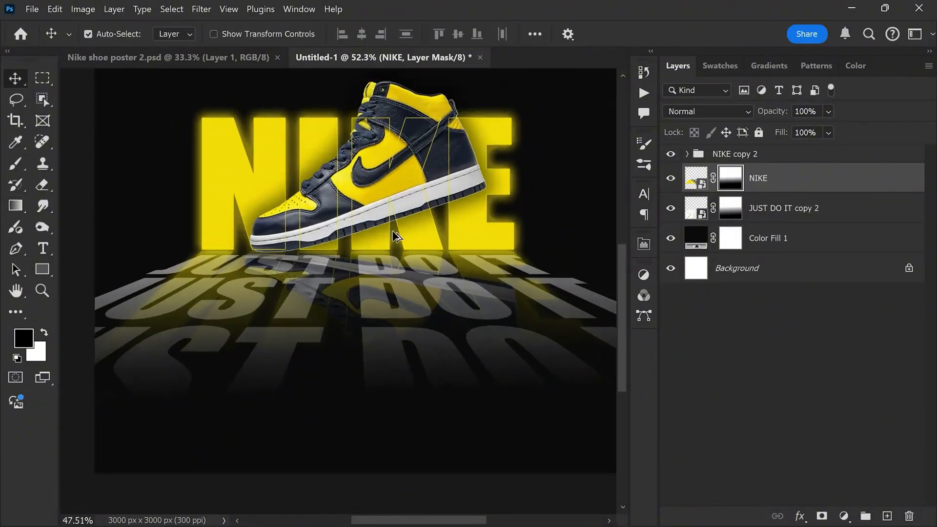
scroll(393, 234, "down", 1)
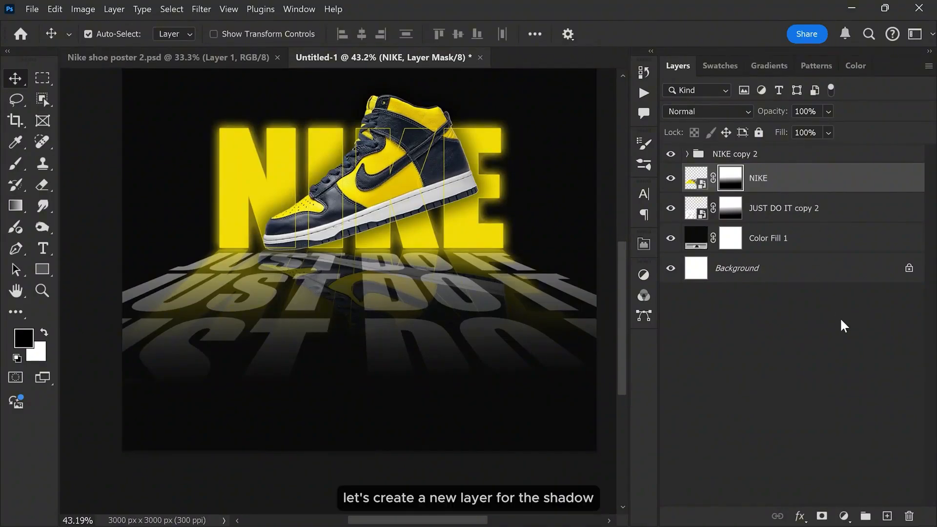
Step: Create a new layer above the NIKE reflection and name it shadow
left_click(886, 516)
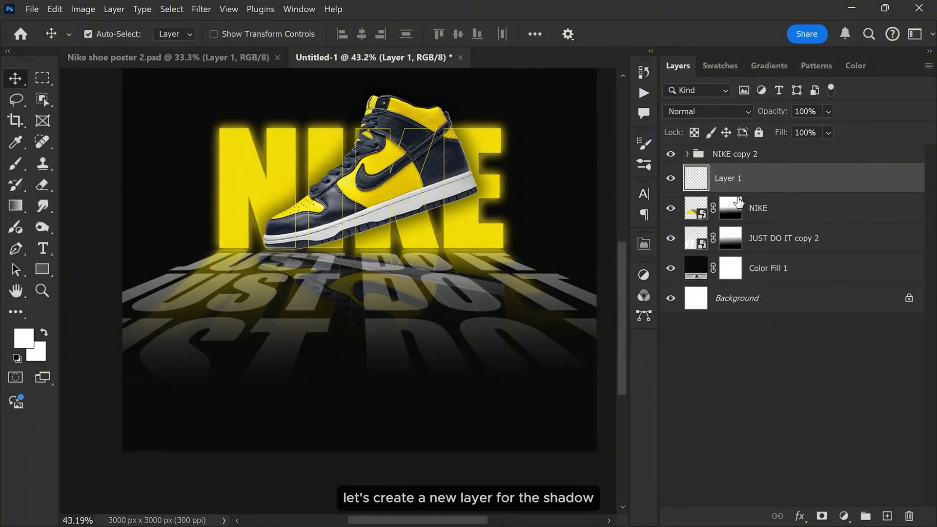
double_click(728, 179)
type("shad")
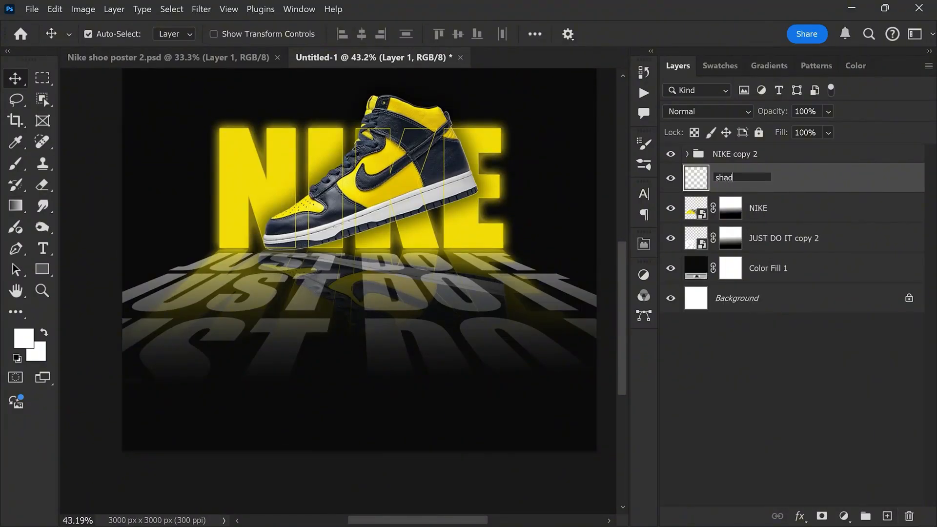
type("ow")
key("Return")
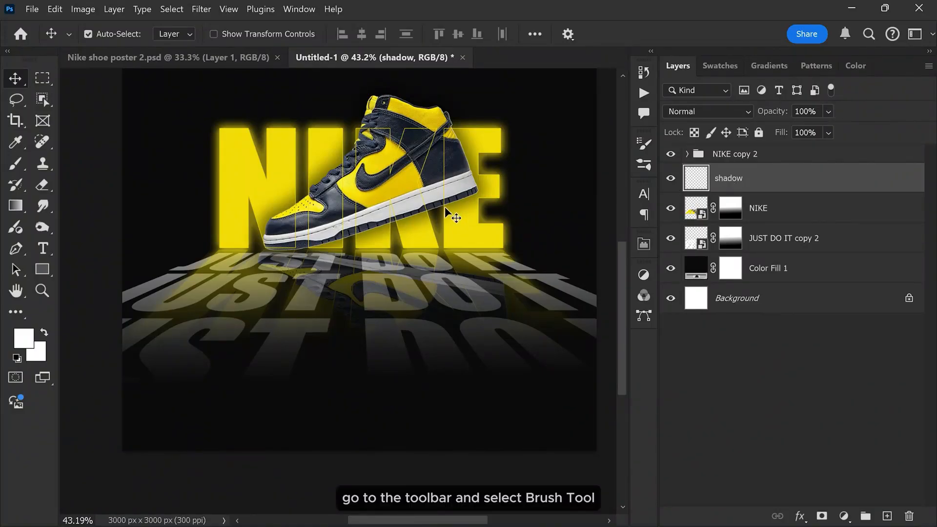
Step: Paint a straight black shadow stroke with a soft 200 px brush along the base of the NIKE letters, from before N to past E
right_click(16, 164)
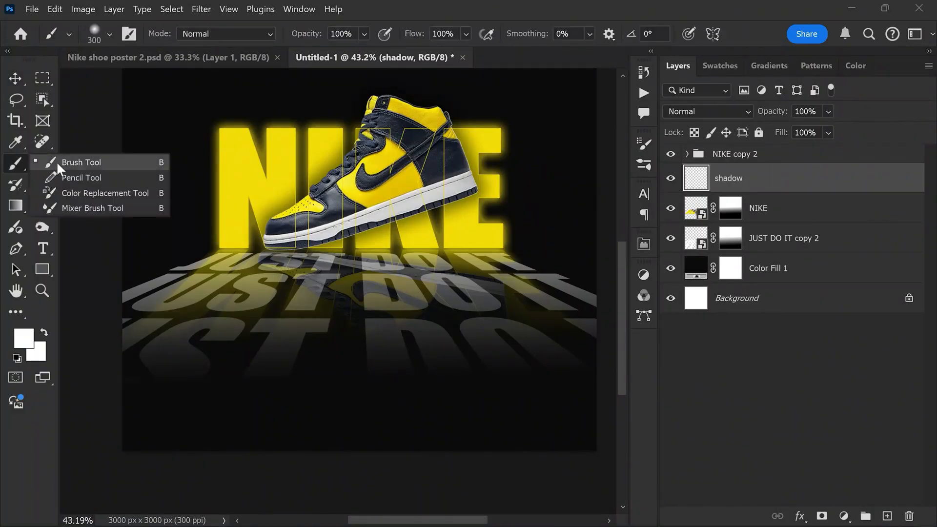
left_click(68, 161)
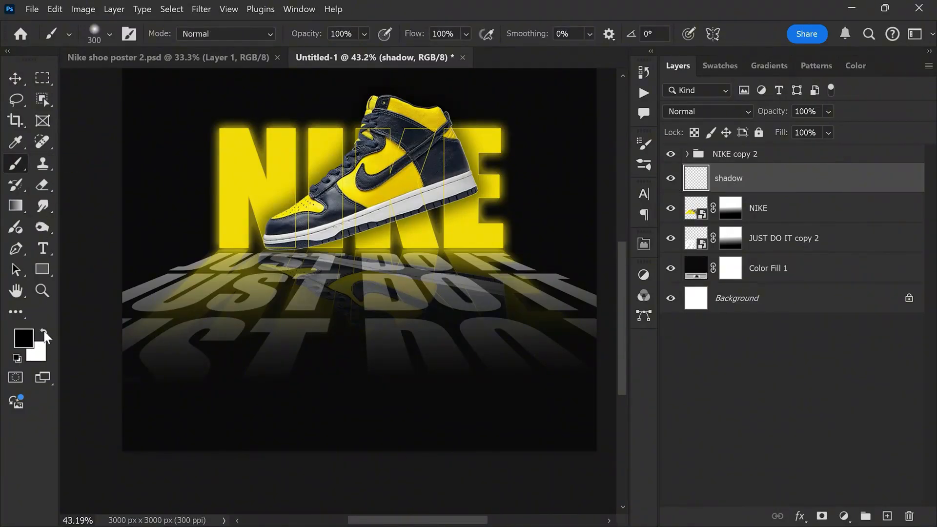
scroll(210, 259, "up", 3)
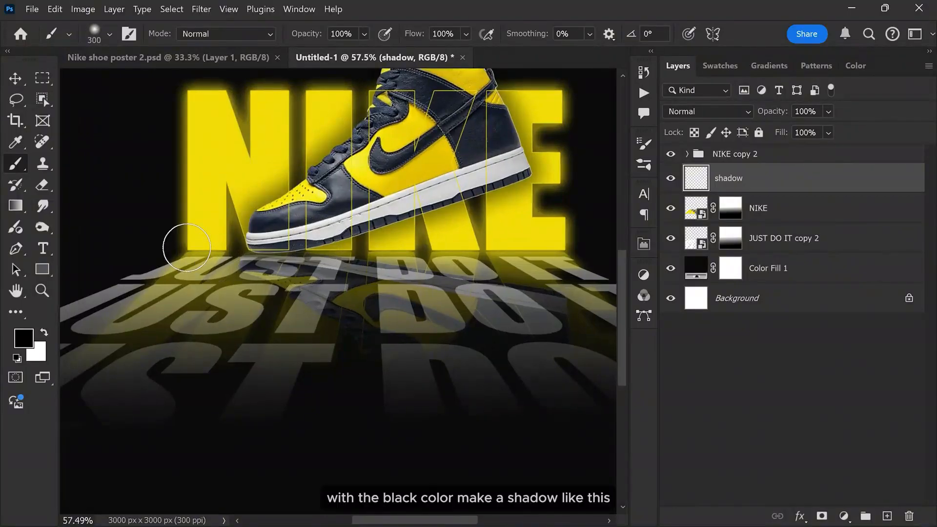
key("bracketleft")
key("bracketleft")
left_click(175, 253)
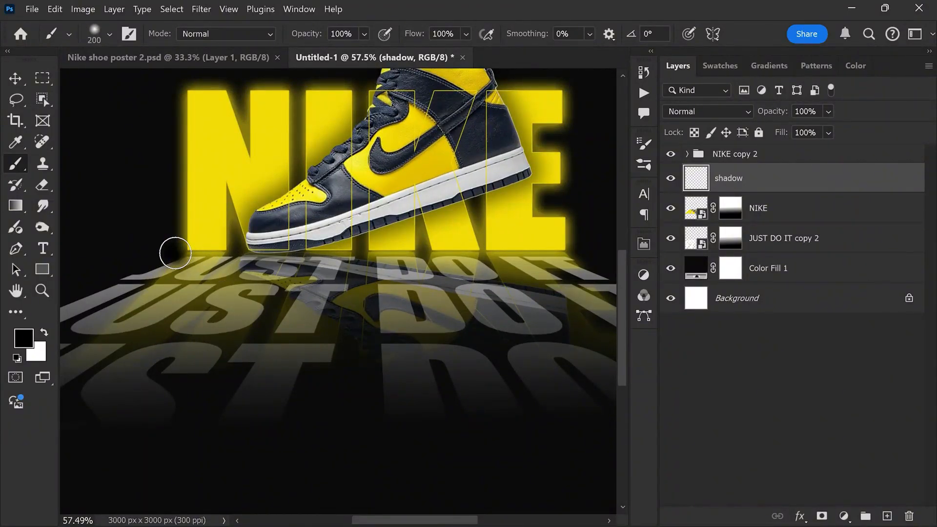
left_click(582, 255, "shift")
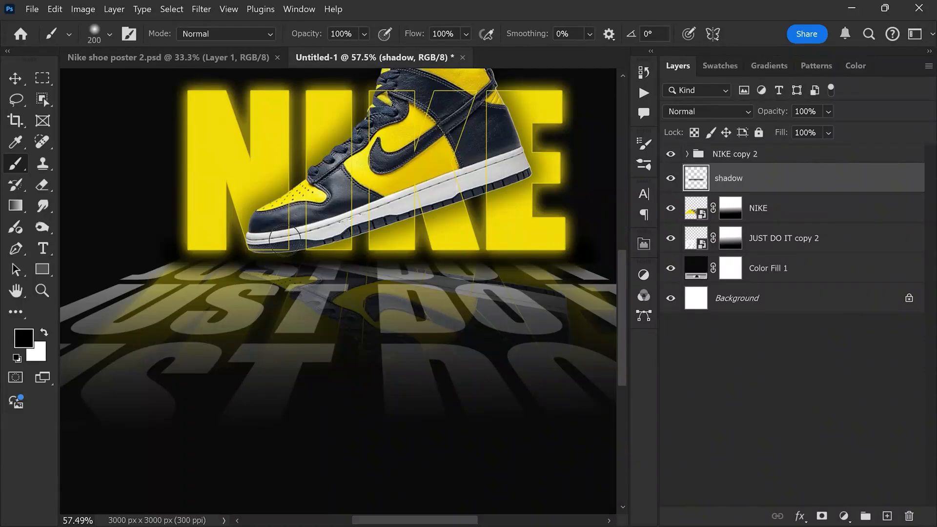
Step: Stretch the shadow stroke slightly upward to about 101.55% height
key("v")
key("ctrl+t")
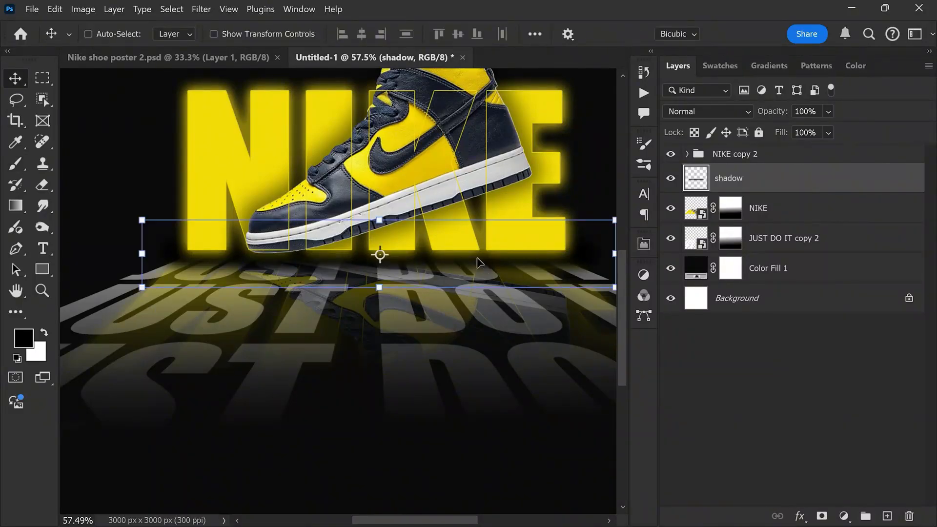
mouse_move(375, 219)
left_mouse_down()
mouse_move(378, 188)
mouse_move(379, 218)
left_mouse_up()
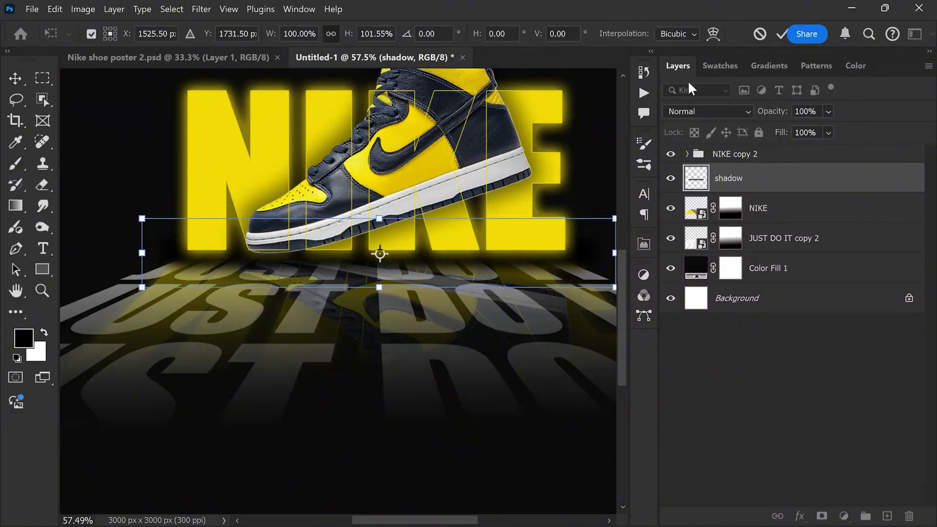
left_click(781, 34)
scroll(429, 251, "up", 3)
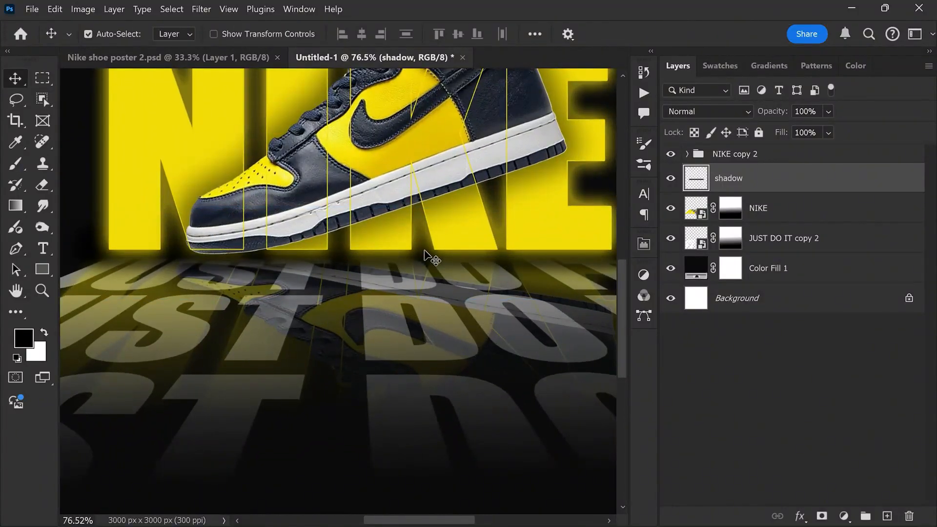
scroll(342, 259, "down", 3)
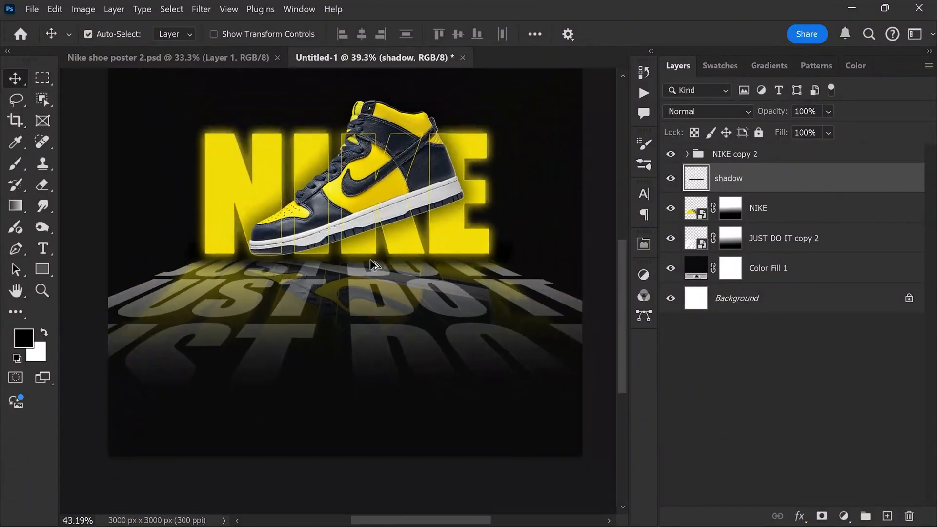
Step: Compare the poster with the shadow layer hidden and shown
scroll(378, 267, "up", 1)
left_click(670, 179)
left_click(670, 178)
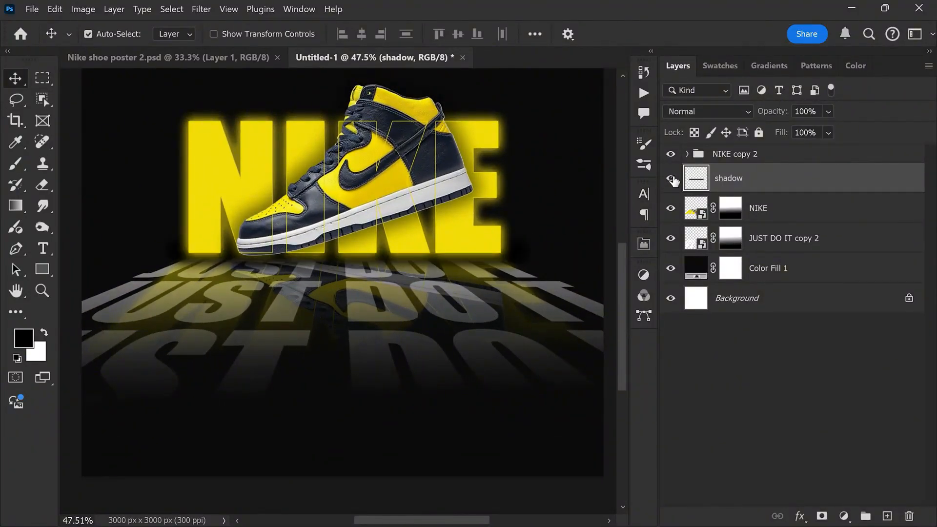
scroll(385, 349, "down", 1)
scroll(312, 305, "up", 1)
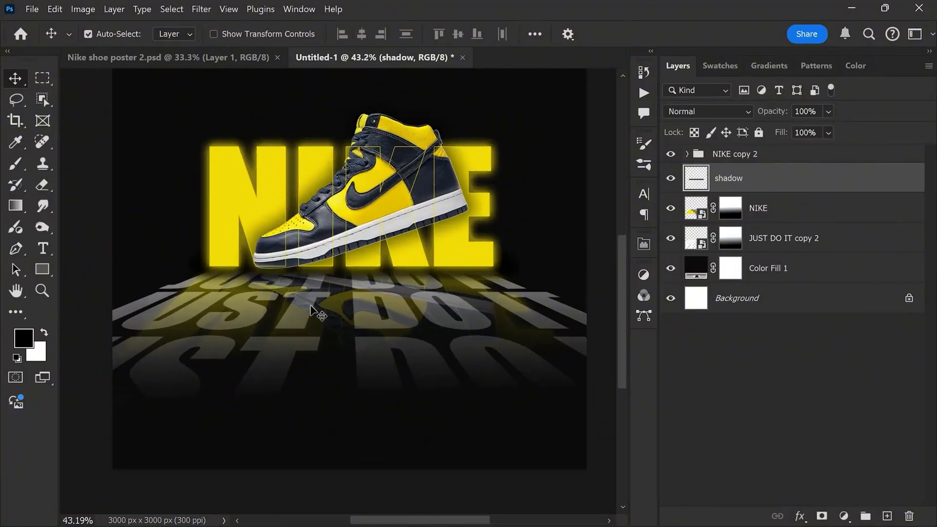
Step: Add a new top layer and draw a yellow rectangle about 608 × 149 px with 60 px rounded corners below the floor text
left_click(779, 152)
left_click(887, 516)
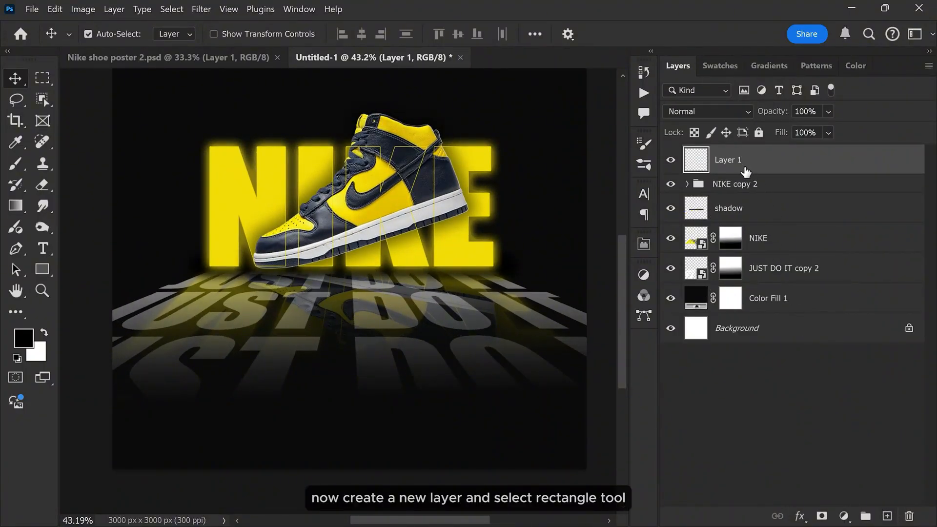
left_click_drag(43, 268, 119, 267)
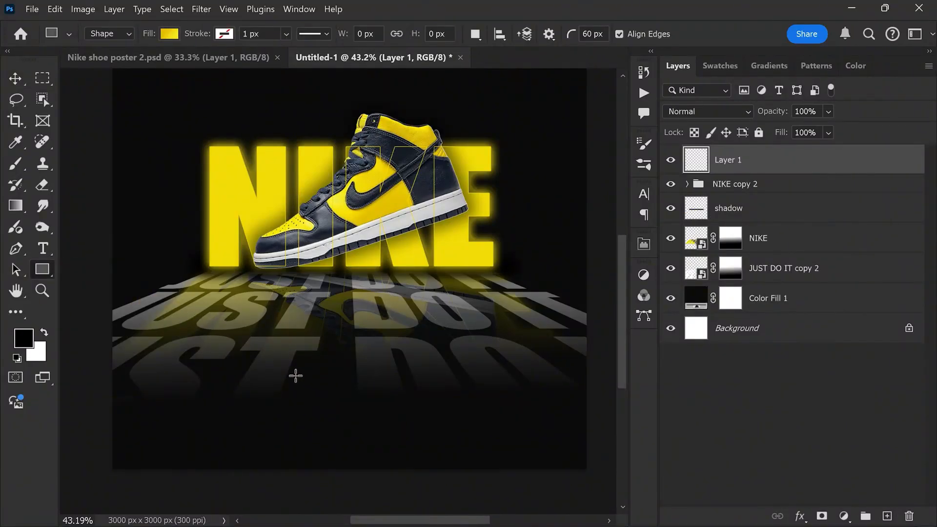
left_click_drag(279, 368, 375, 391)
scroll(515, 404, "down", 3)
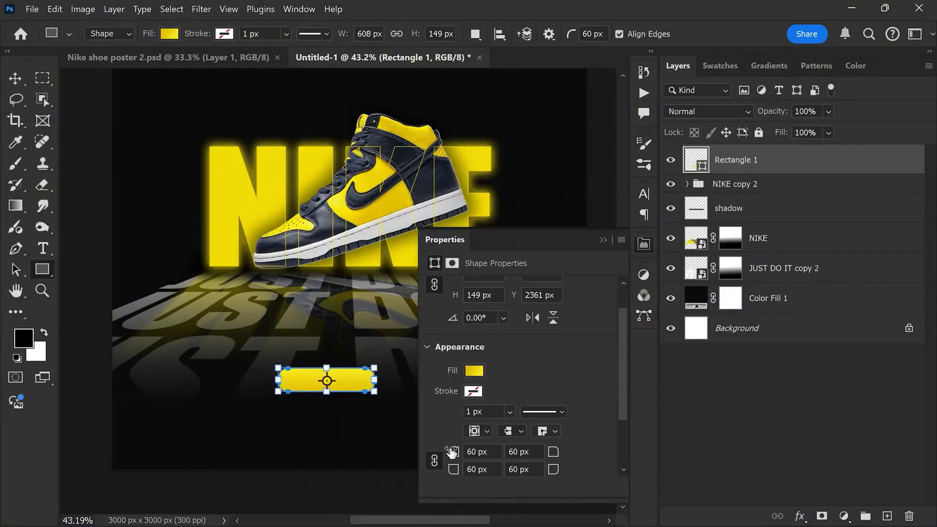
left_click_drag(452, 453, 446, 454)
left_click(642, 249)
key("v")
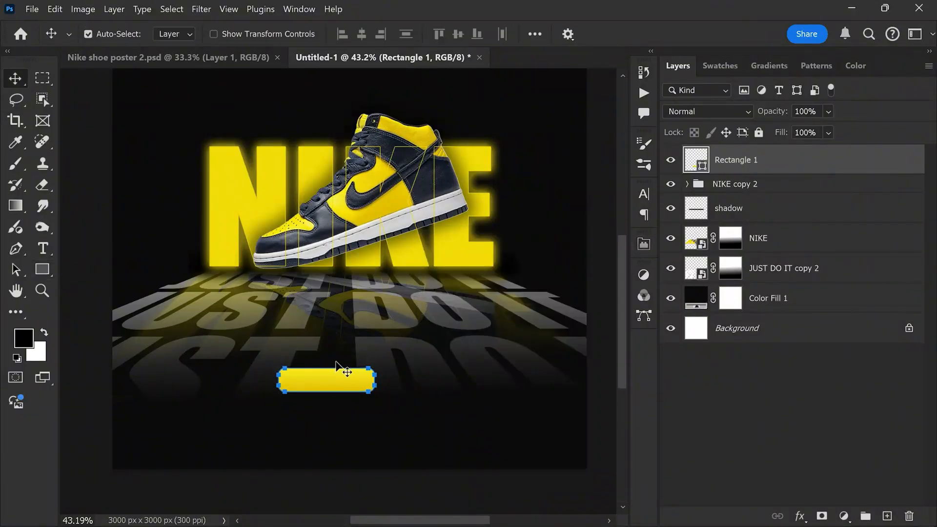
Step: Add black ORDER NOW text in Impact at 25 pt and place it over the yellow button
scroll(341, 368, "up", 2)
key("t")
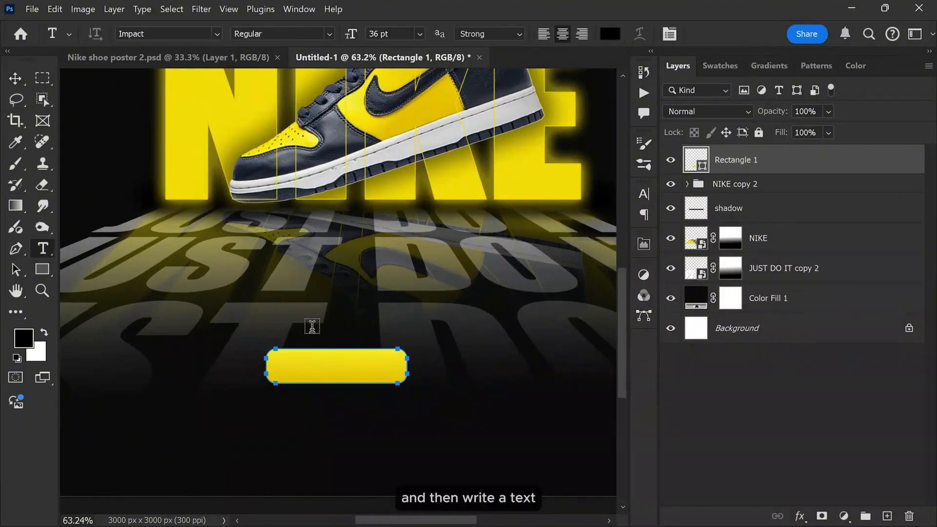
left_click(312, 328)
type("ORDER NOW")
key("ctrl+a")
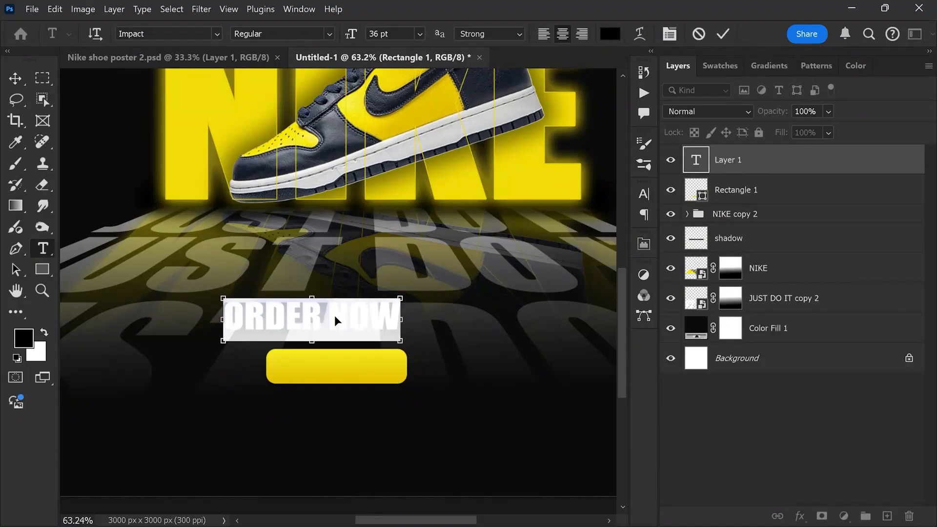
left_click_drag(335, 315, 361, 355)
left_click_drag(352, 34, 341, 33)
key("ctrl+Return")
scroll(351, 389, "up", 2)
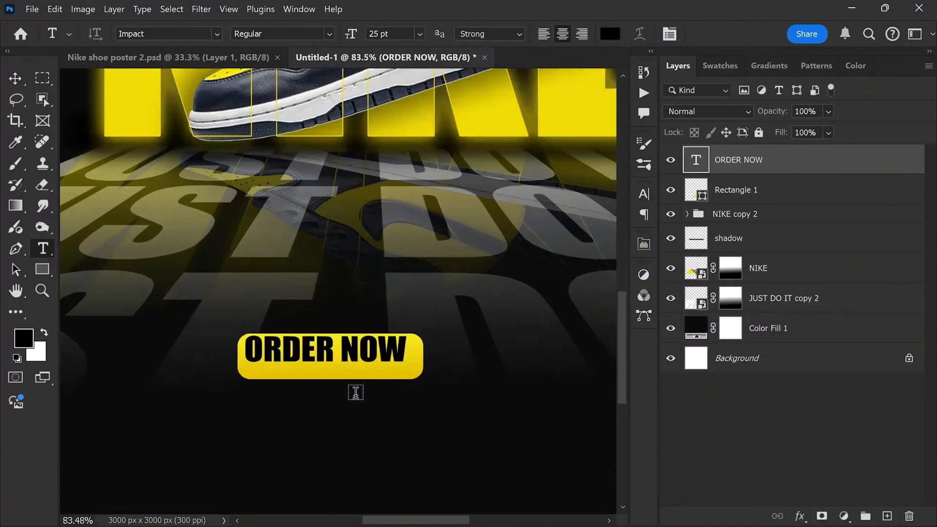
Step: Enlarge the ORDER NOW text to about 34 pt so it fills the button, and position it with the button near the poster's lower centre
key("v")
key("ctrl+t")
left_click_drag(330, 372, 332, 390)
left_click_drag(376, 360, 395, 394)
scroll(376, 359, "up", 5)
key("Return")
scroll(432, 356, "down", 10)
left_click(757, 180, "ctrl")
Step: Start a new text line above the ORDER NOW button and set its colour to white (ffffff)
key("t")
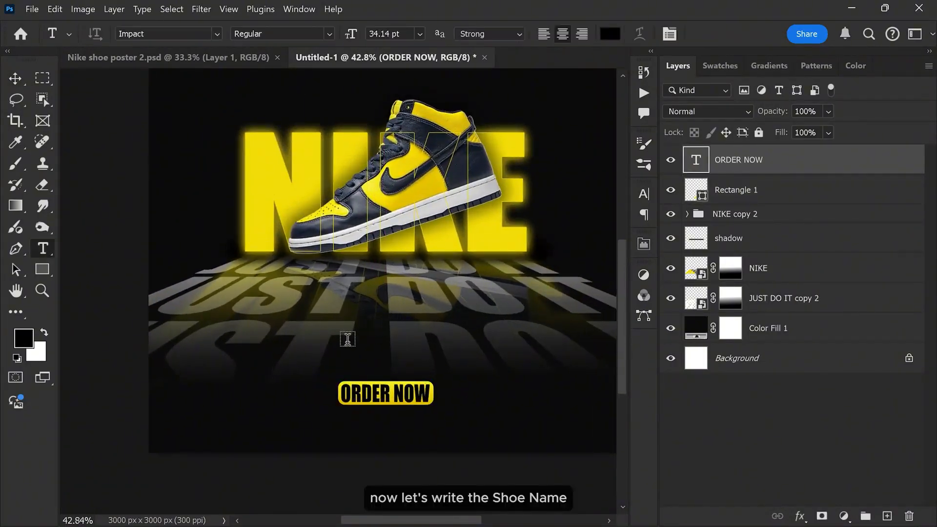
left_click(319, 351)
left_click(610, 34)
left_click(548, 187)
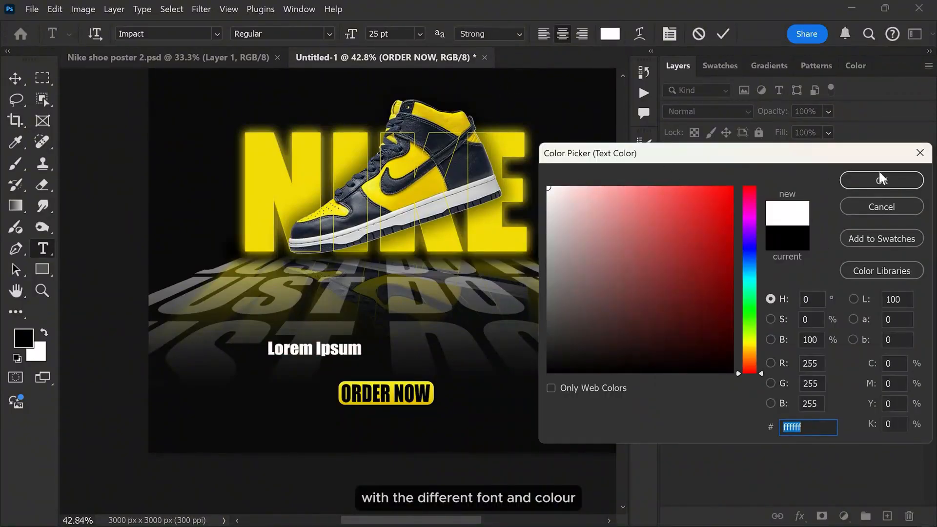
left_click(881, 180)
Step: Change the new text line's font to Abolition Regular
left_click(157, 34)
type("albo")
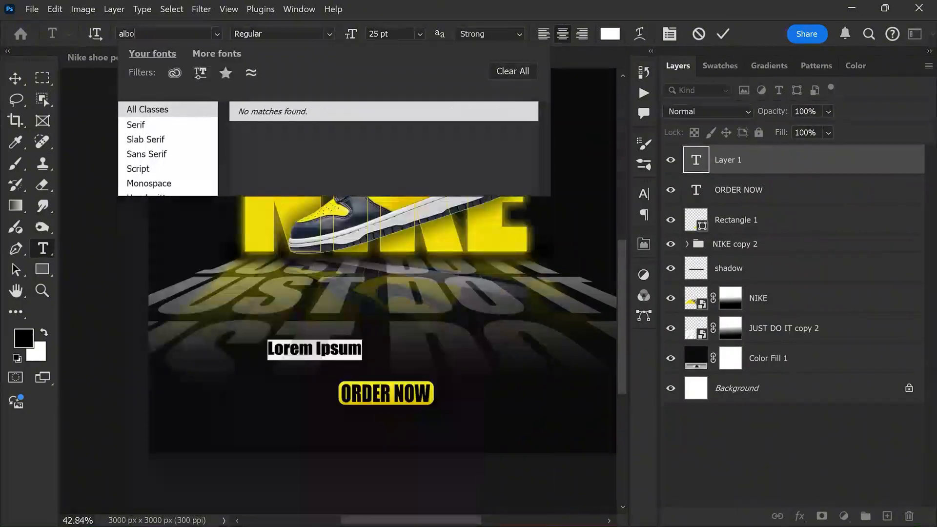
key("BackSpace")
key("BackSpace")
key("BackSpace")
type("bo")
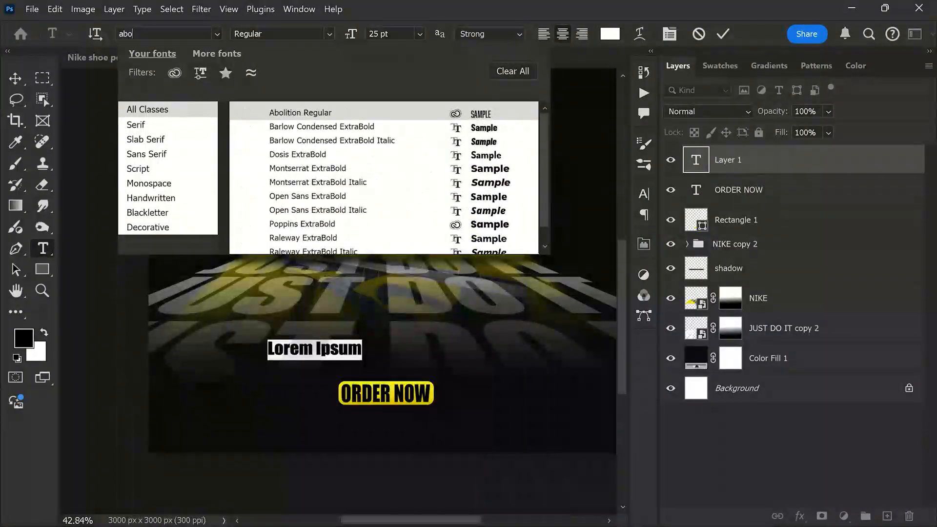
left_click(300, 112)
left_click(724, 34)
Step: Replace the placeholder text with Nike Dunk High LE 'Goldenrod Obsidian' and centre it just above the ORDER NOW button
left_click(325, 351)
key("ctrl+a")
type("NIKE DUNK HIGH LE 'GOLDENROD OBSIDIAN'")
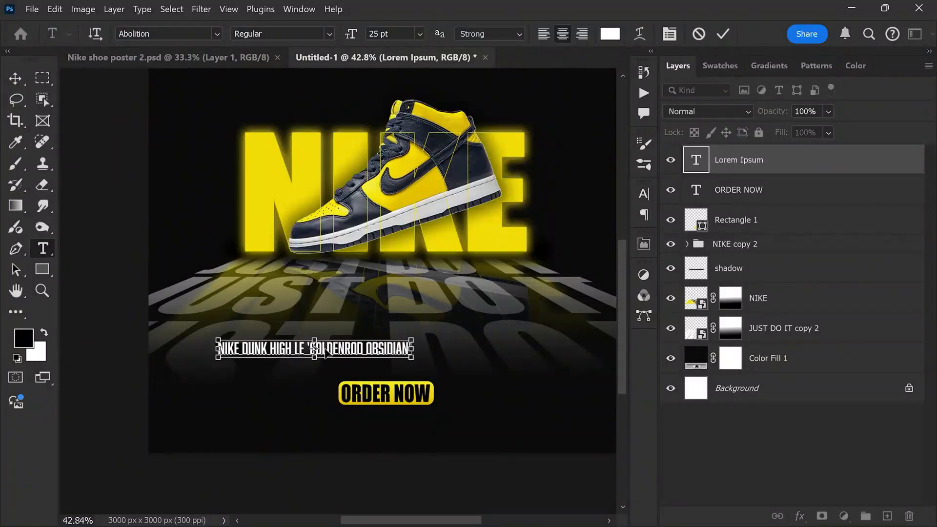
left_click(723, 37)
key("v")
left_click_drag(340, 350, 423, 368)
Step: Recolour the letters GOLDEN in the shoe name with the yellow of the NIKE lettering
scroll(396, 368, "up", 4)
key("t")
left_click(377, 365)
left_click(610, 34)
left_click_drag(426, 131, 397, 80)
left_click(881, 181)
left_click(723, 34)
key("v")
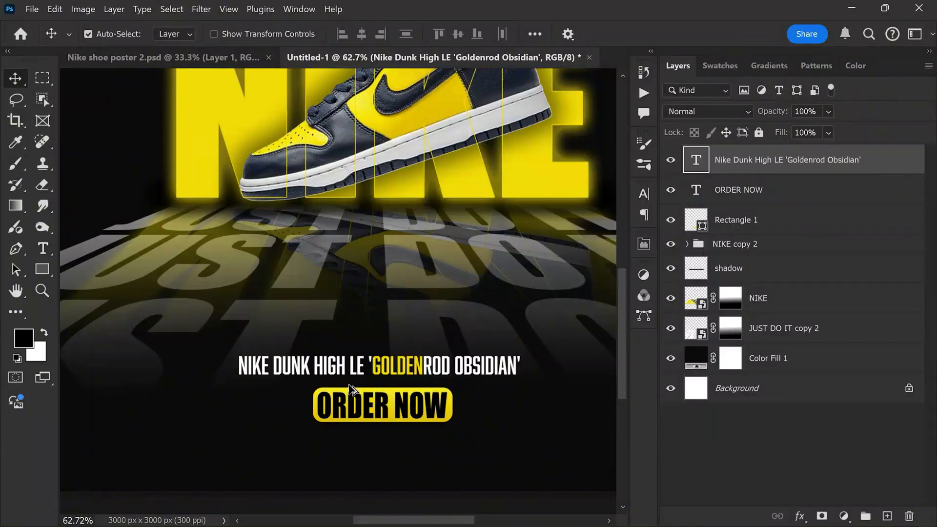
Step: Select the shoe name, ORDER NOW text and button layers and shift them together slightly downward
scroll(349, 389, "down", 4)
left_click(774, 227, "shift")
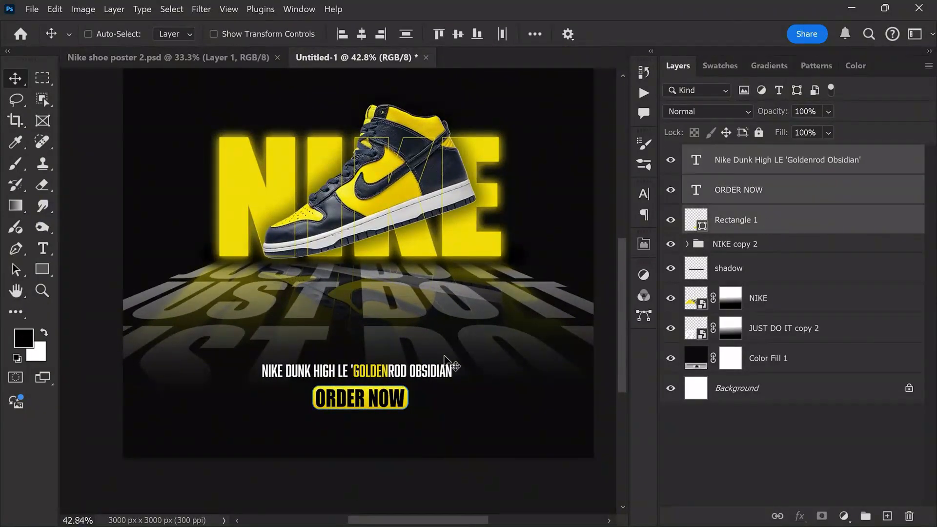
left_click_drag(387, 373, 384, 375)
scroll(384, 375, "down", 2)
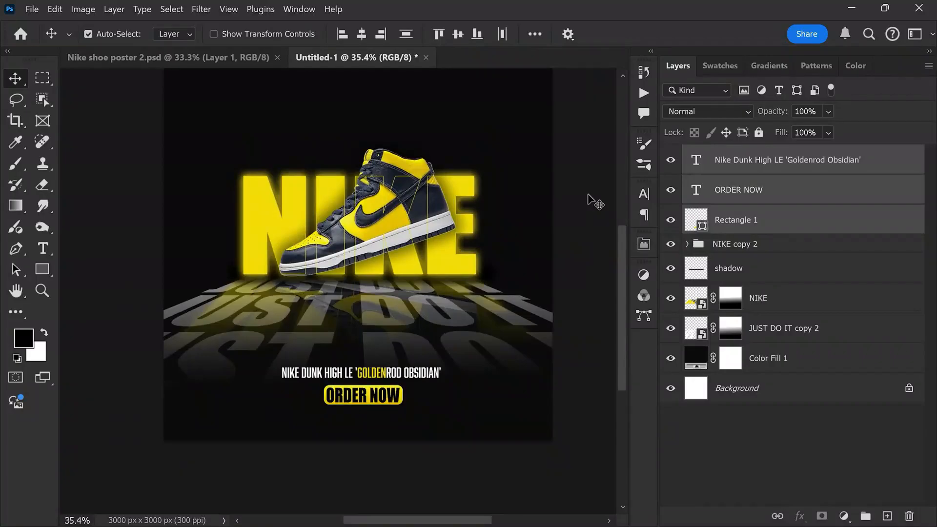
Step: Copy the white Nike swoosh from the browser's nike logo png results, paste it into the Photoshop poster's upper-left corner and enlarge it
left_click(568, 200)
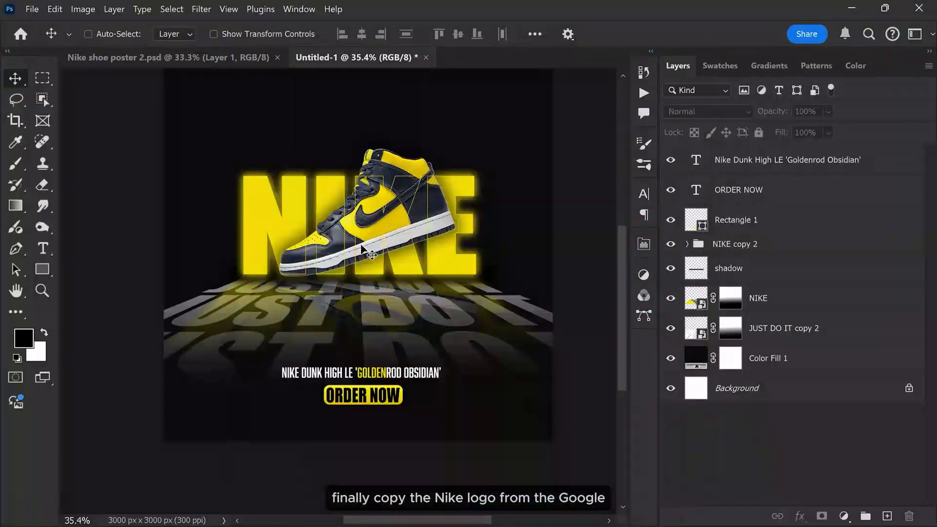
key("ctrl+v")
left_click_drag(371, 254, 215, 103)
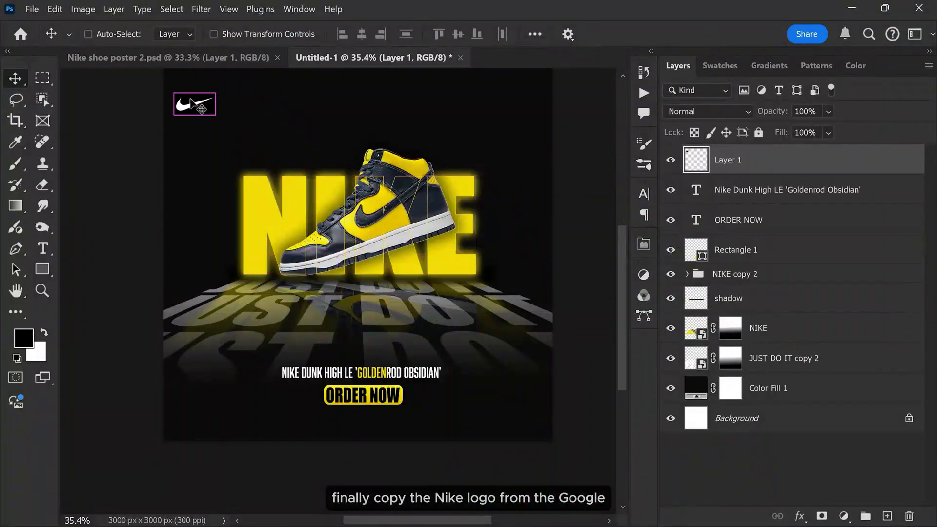
key("ctrl+t")
Step: Remove the black background around the pasted swoosh with the Magic Wand tool and clear the selection
right_click(42, 101)
left_click(89, 129)
left_click(216, 121)
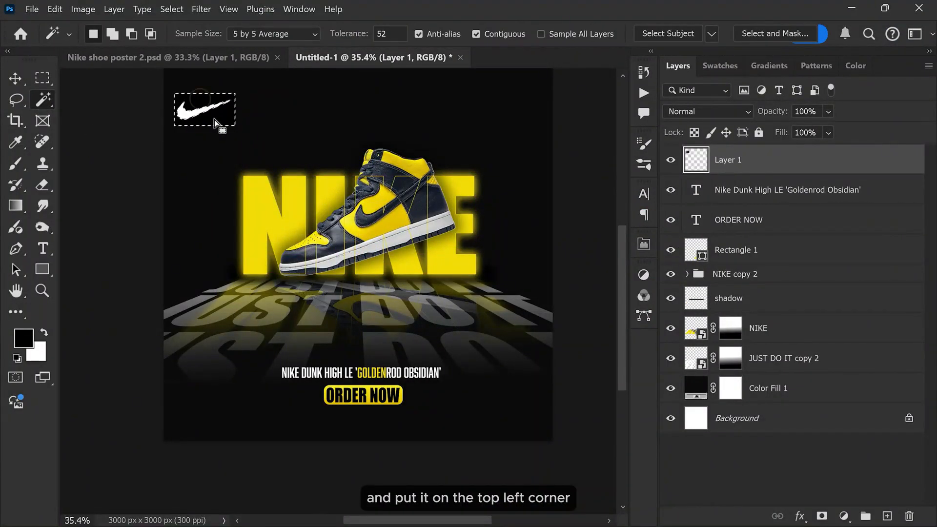
key("Delete")
key("ctrl+d")
Step: Adjust the swoosh logo's position slightly within the poster's upper-left corner
scroll(215, 127, "up", 1)
key("v")
left_click(183, 150)
left_click_drag(182, 151, 179, 125)
scroll(341, 156, "up", 1)
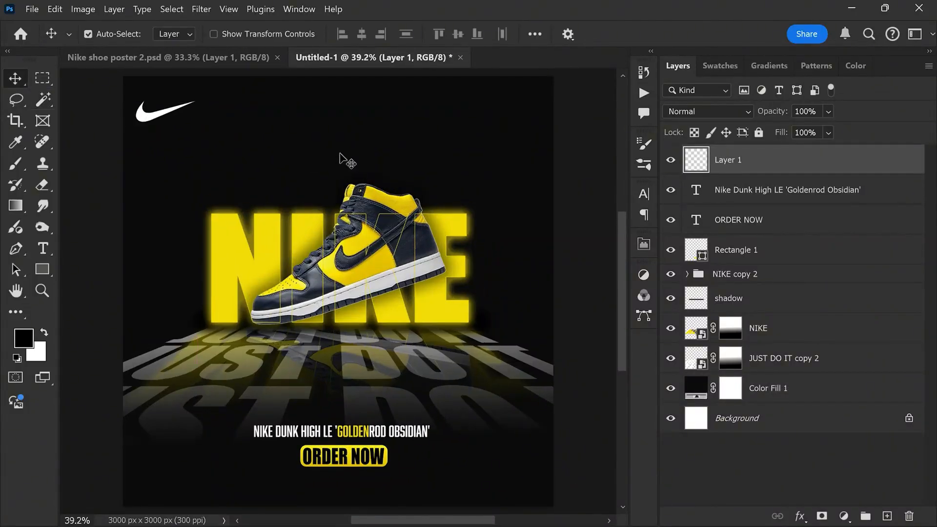